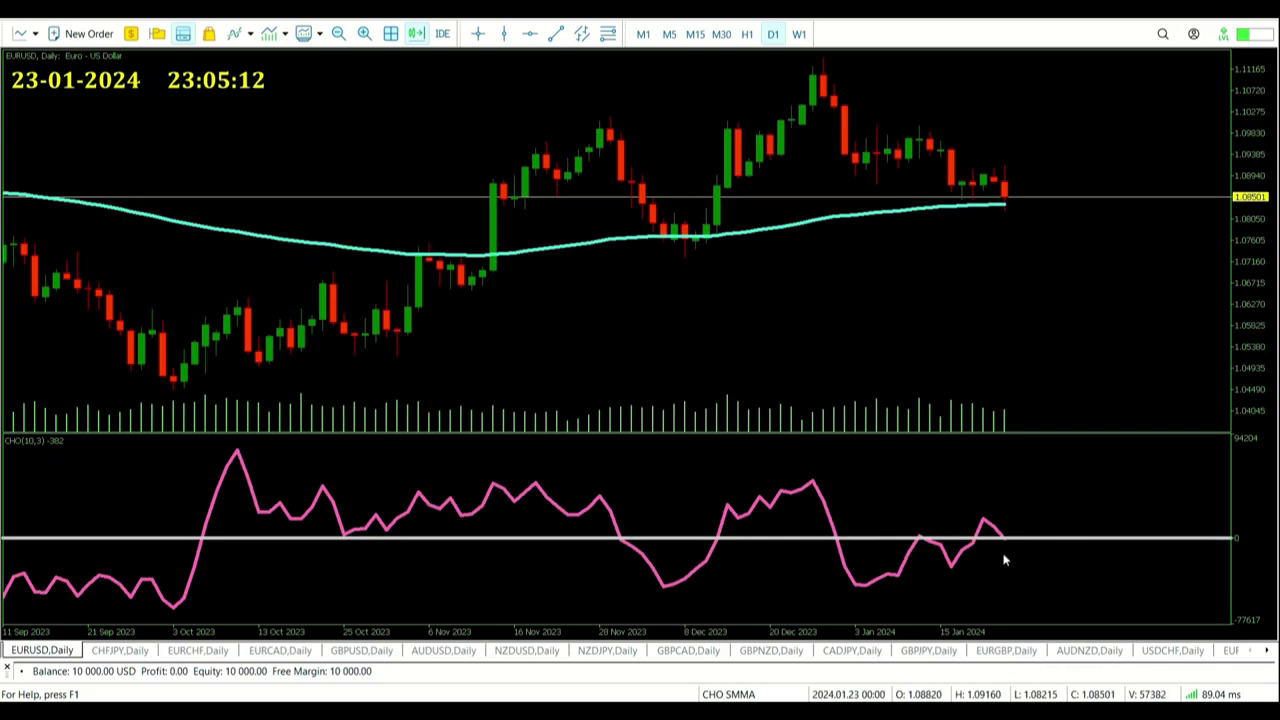
# - Read the Chaikin Oscillator (10,3) value beneath the EURUSD daily candles
pyautogui.moveTo(1005, 545)
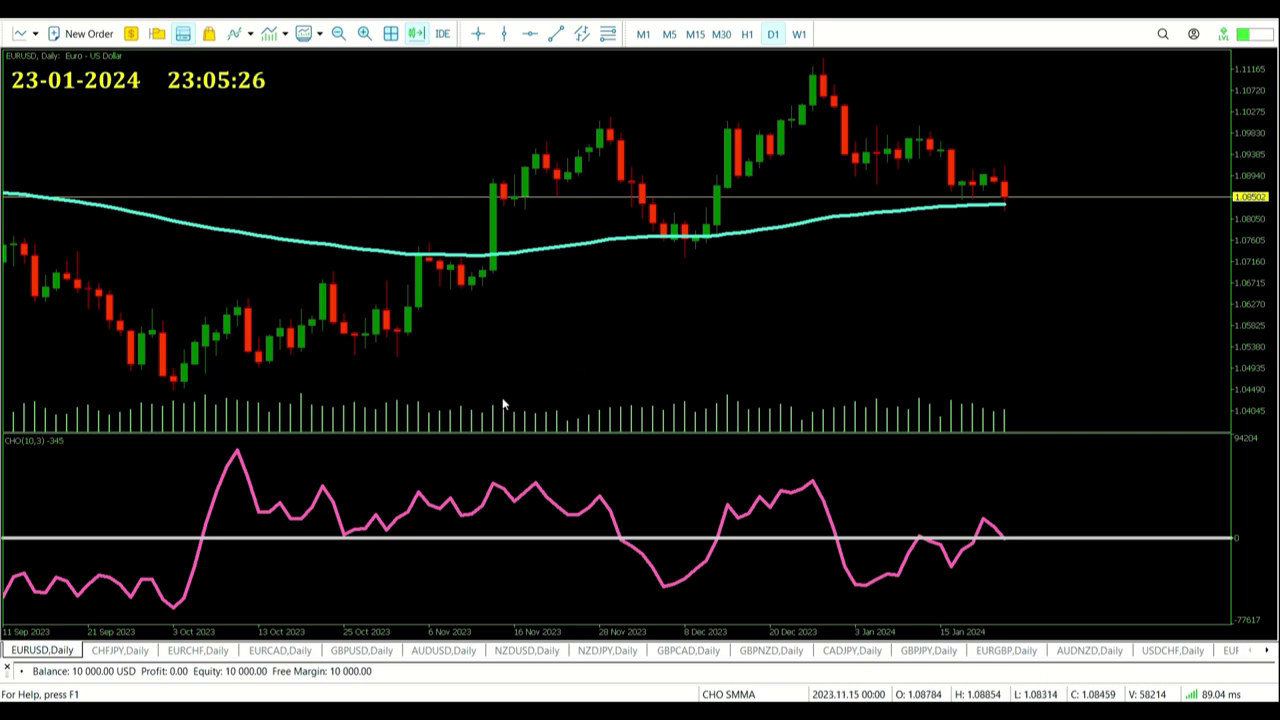
# - Look through the CHFJPY, EURCHF, EURCAD, GBPUSD, AUDUSD, NZDUSD and EURUSD daily charts in turn
pyautogui.click(122, 651)
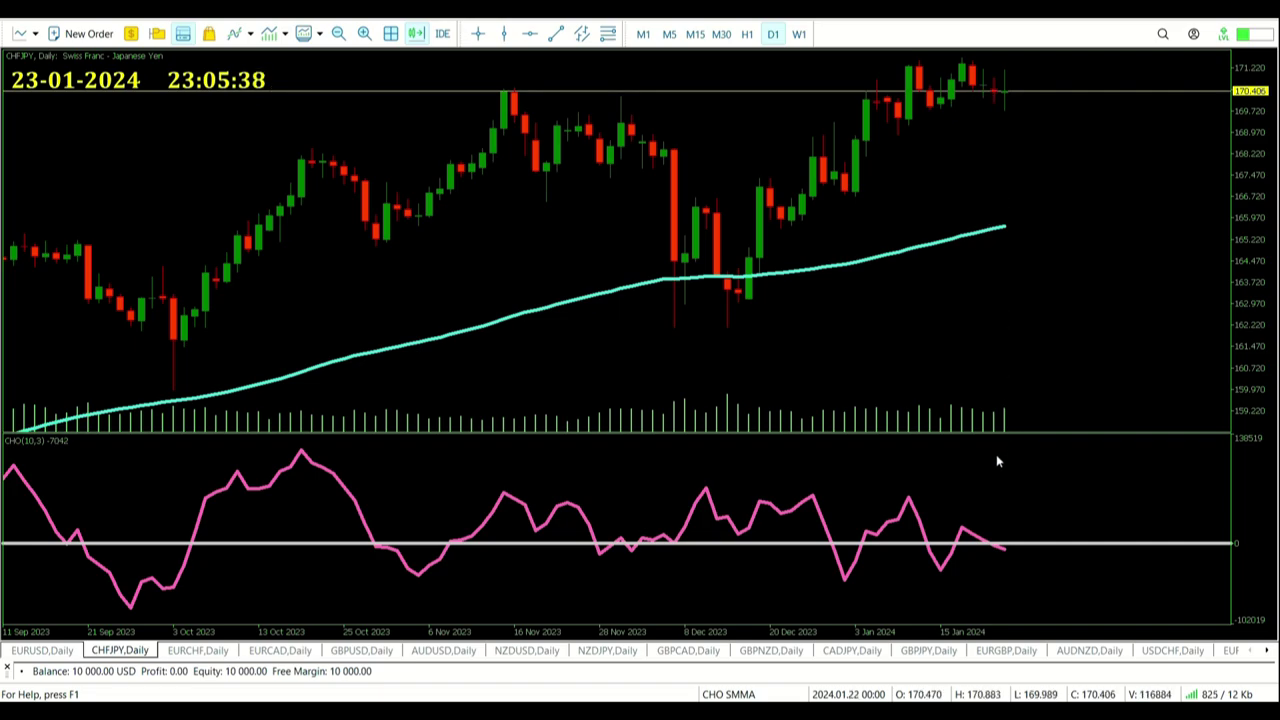
pyautogui.click(224, 652)
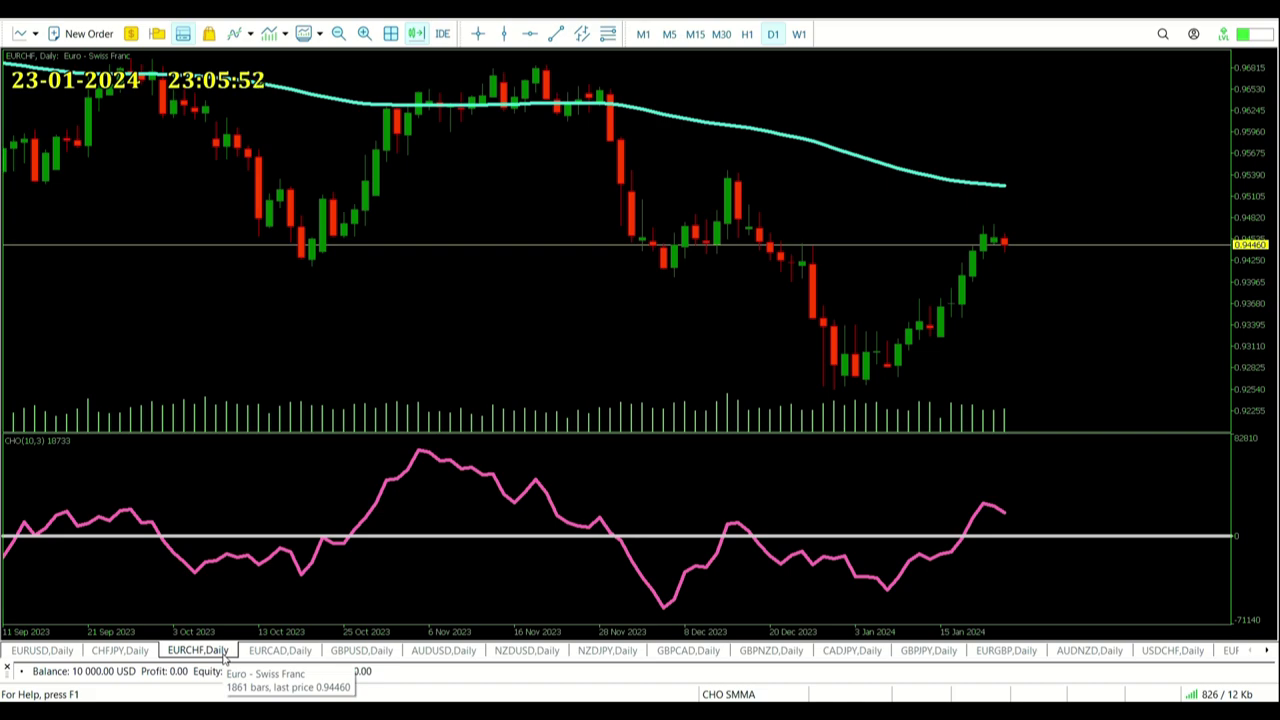
pyautogui.click(280, 651)
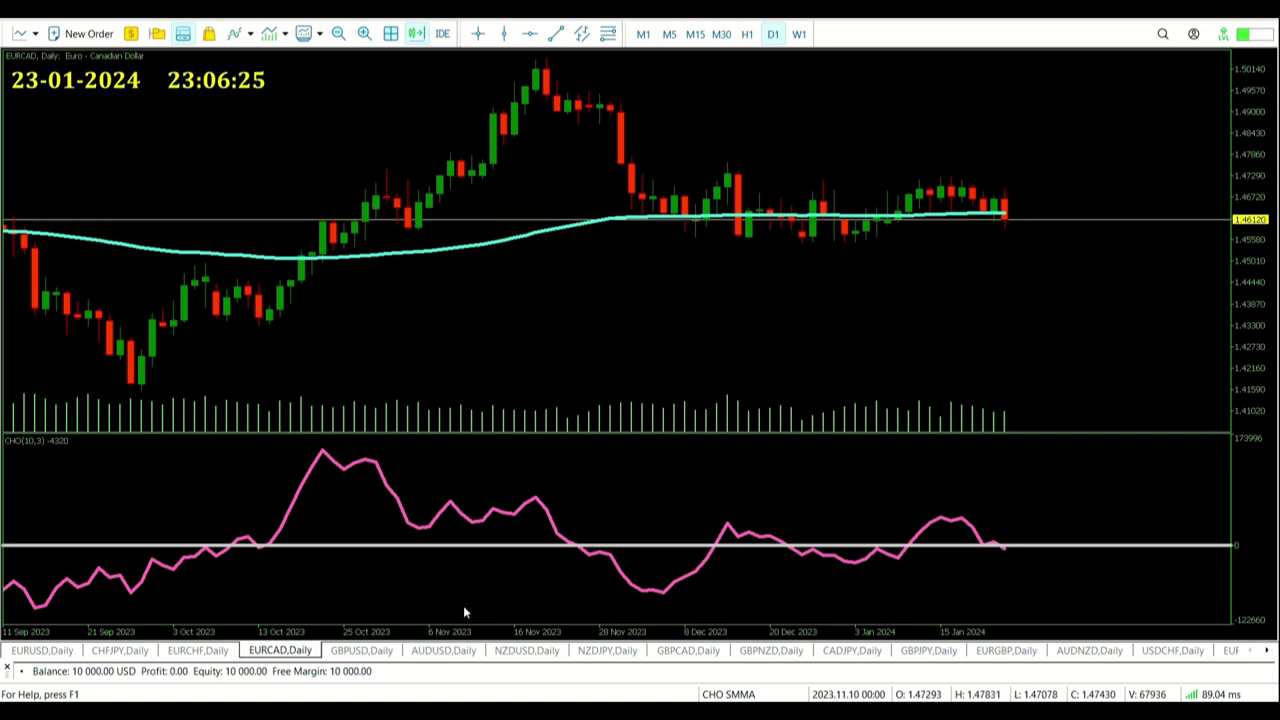
pyautogui.click(390, 651)
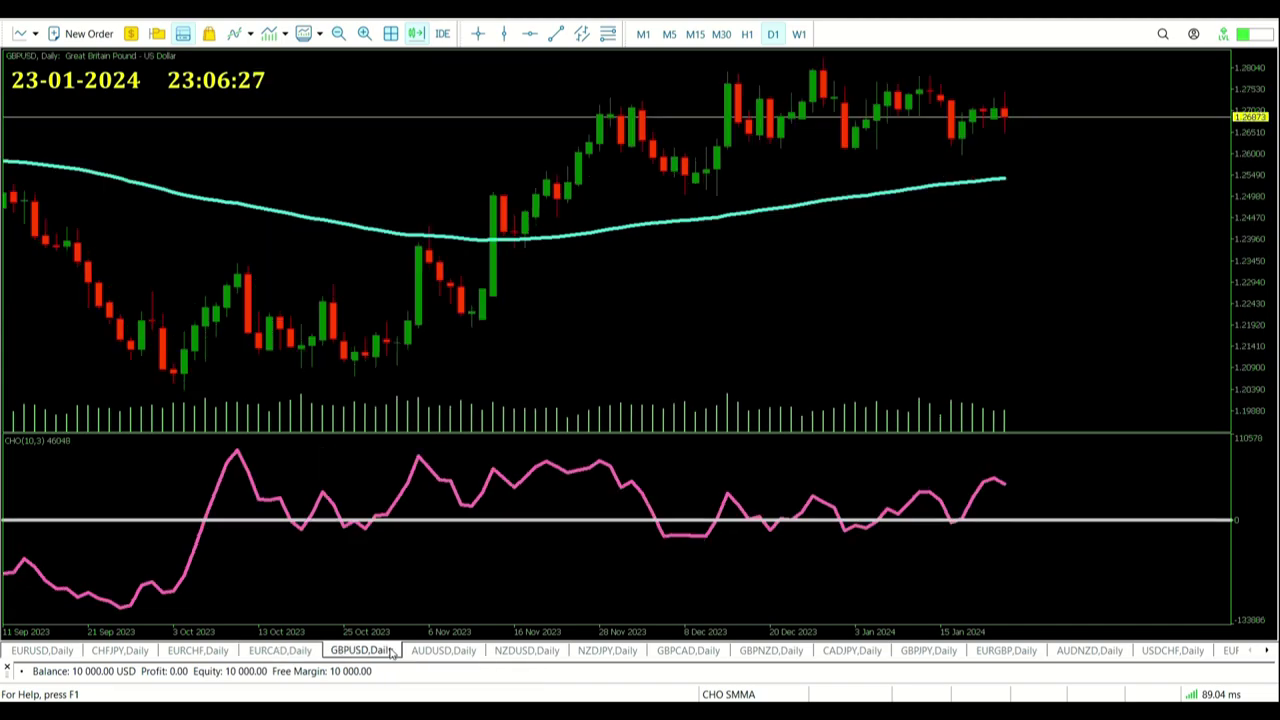
pyautogui.click(462, 651)
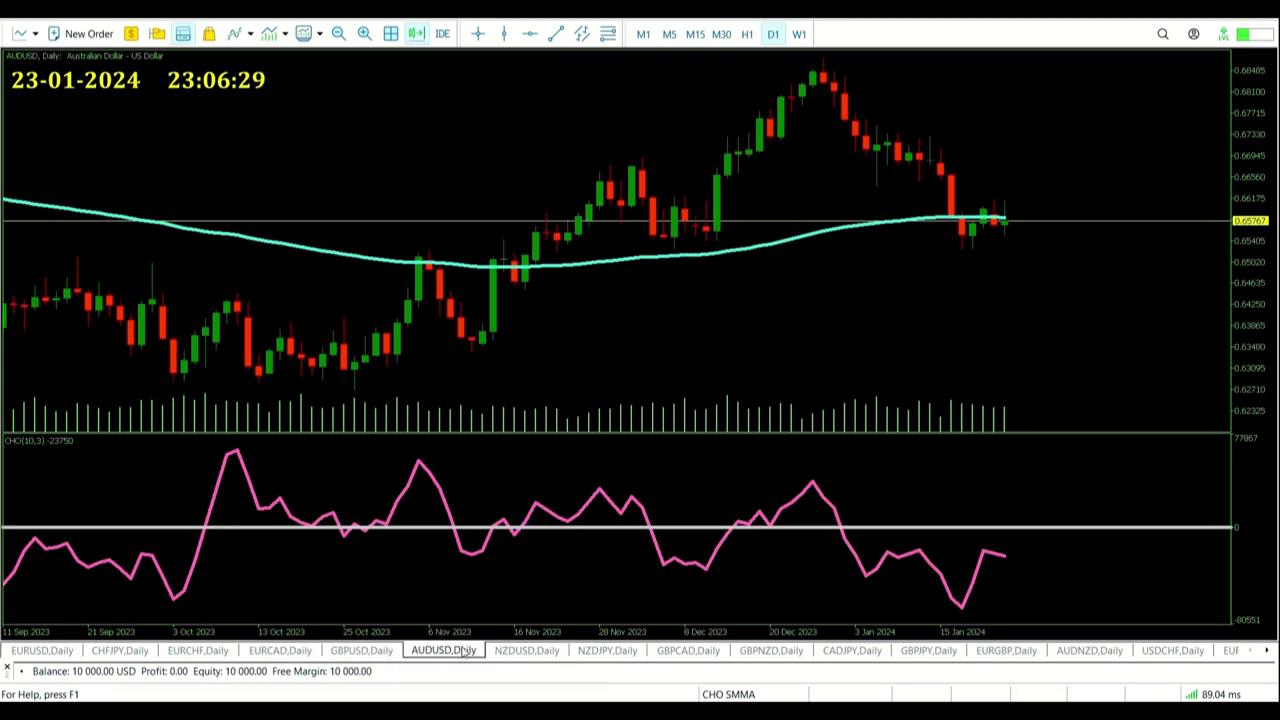
pyautogui.click(527, 651)
pyautogui.click(42, 651)
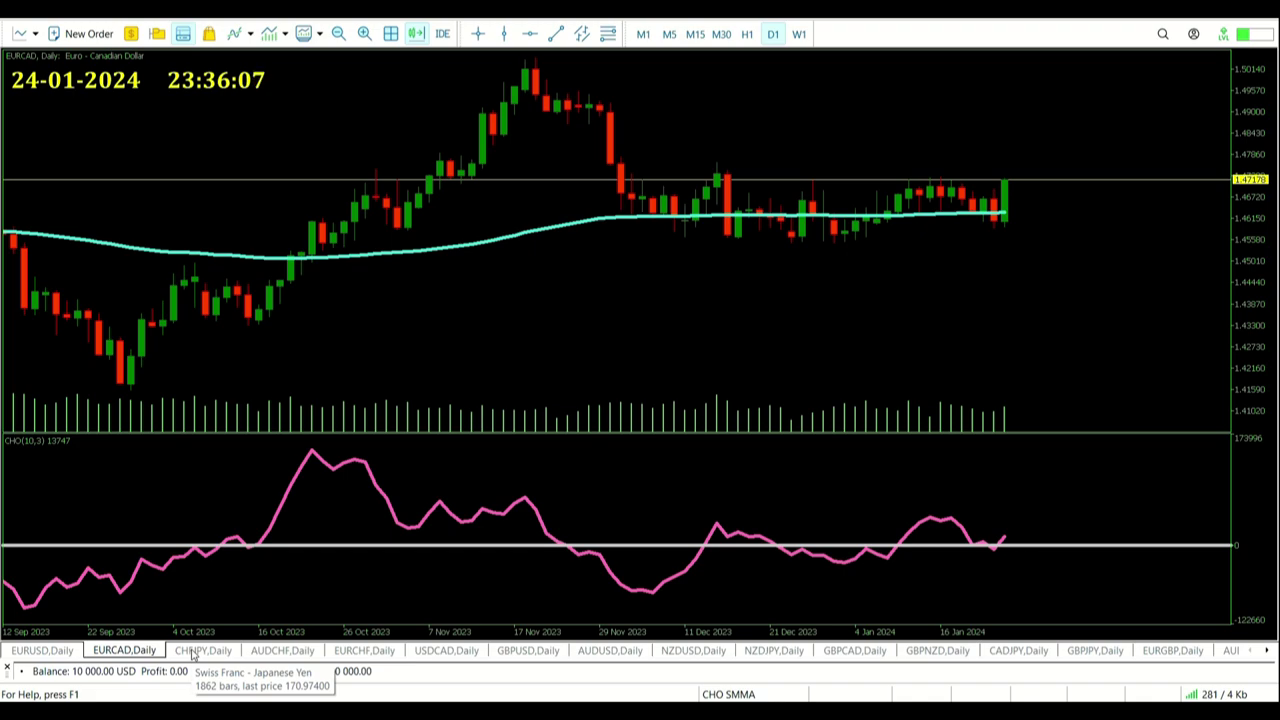
# - Switch from the CHFJPY and AUDCHF charts to the EURCHF daily chart
pyautogui.click(193, 651)
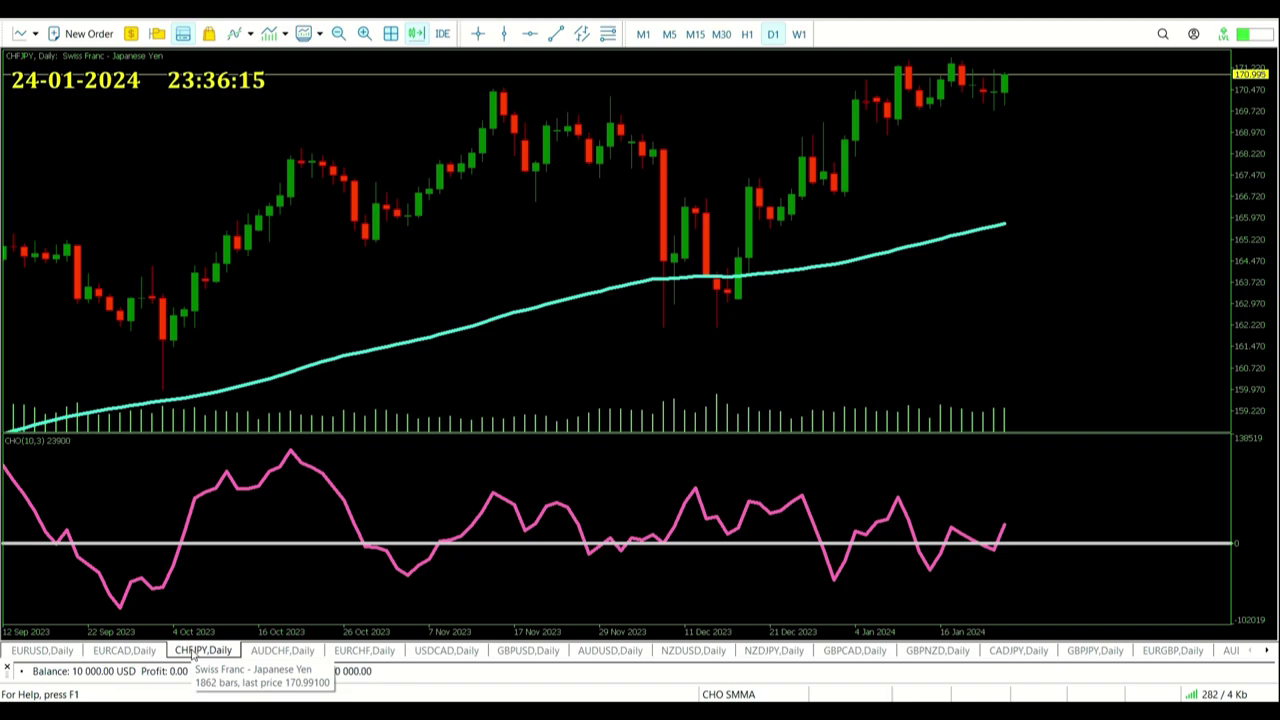
pyautogui.click(270, 652)
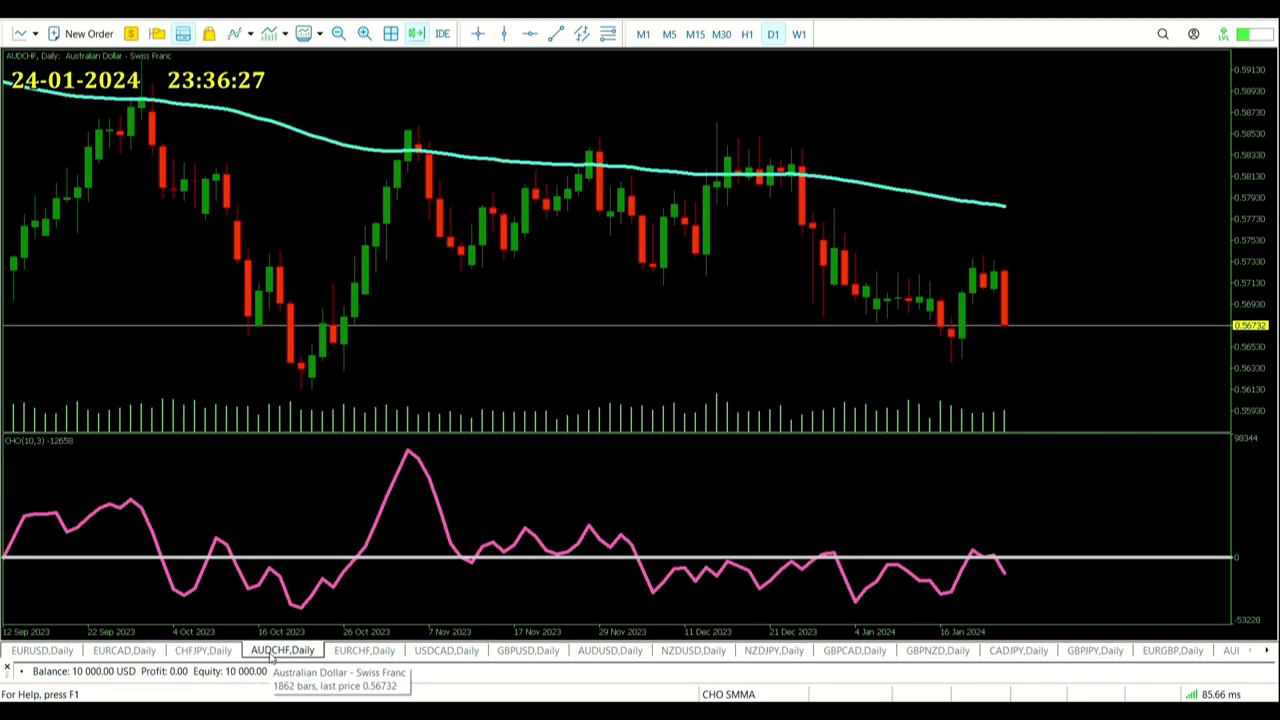
pyautogui.click(346, 652)
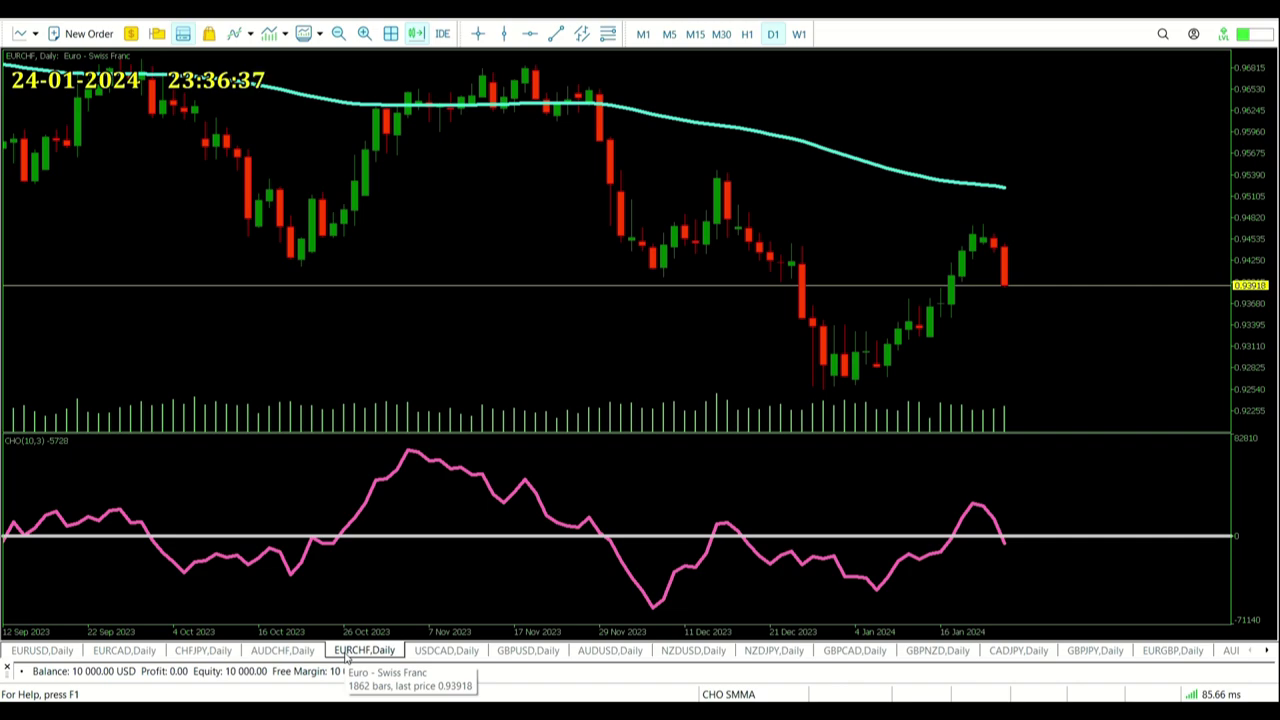
# - Measure the drop from the recent candle top with the crosshair: 947 points, about -1.00%
pyautogui.middleClick(1030, 293)
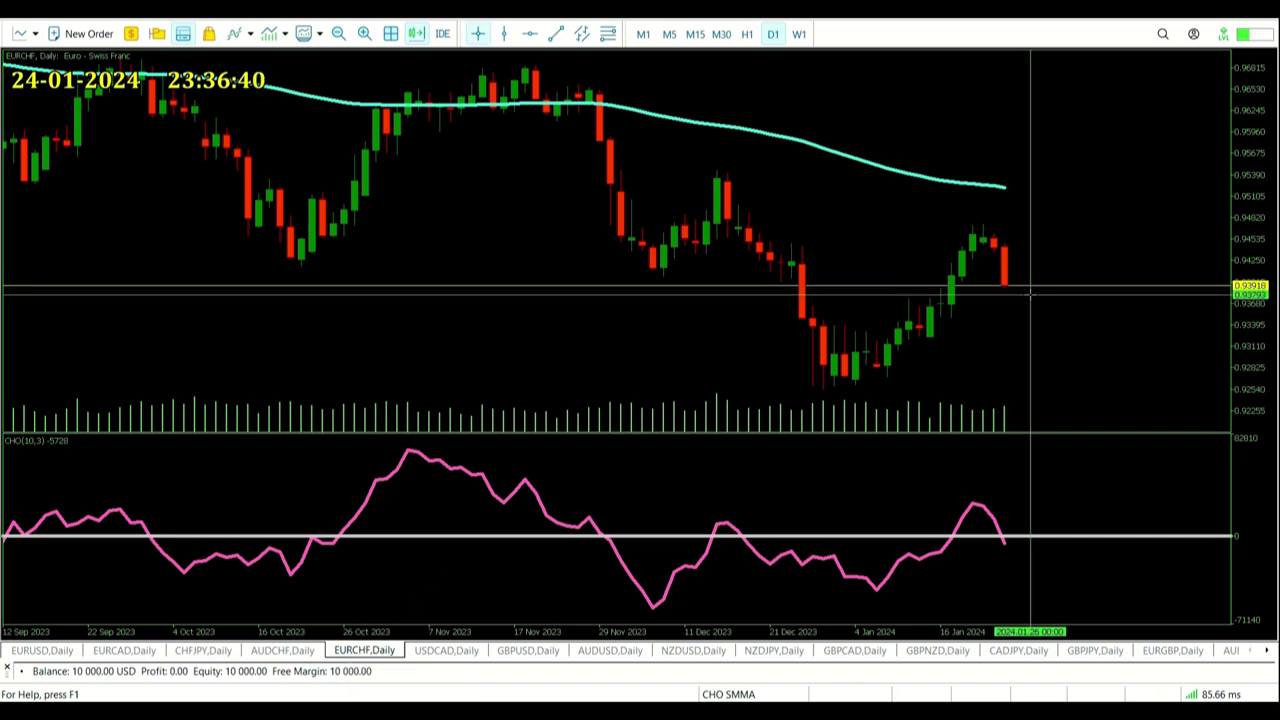
pyautogui.middleClick(1030, 294)
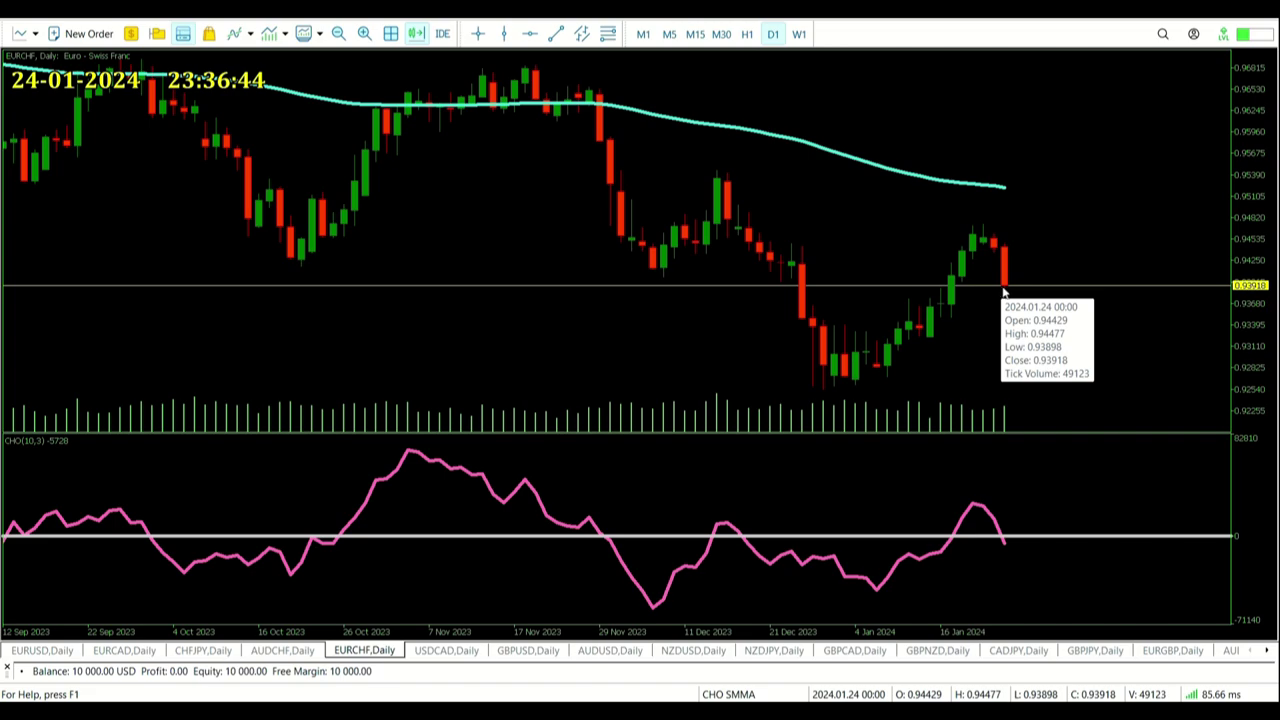
pyautogui.middleClick(1011, 298)
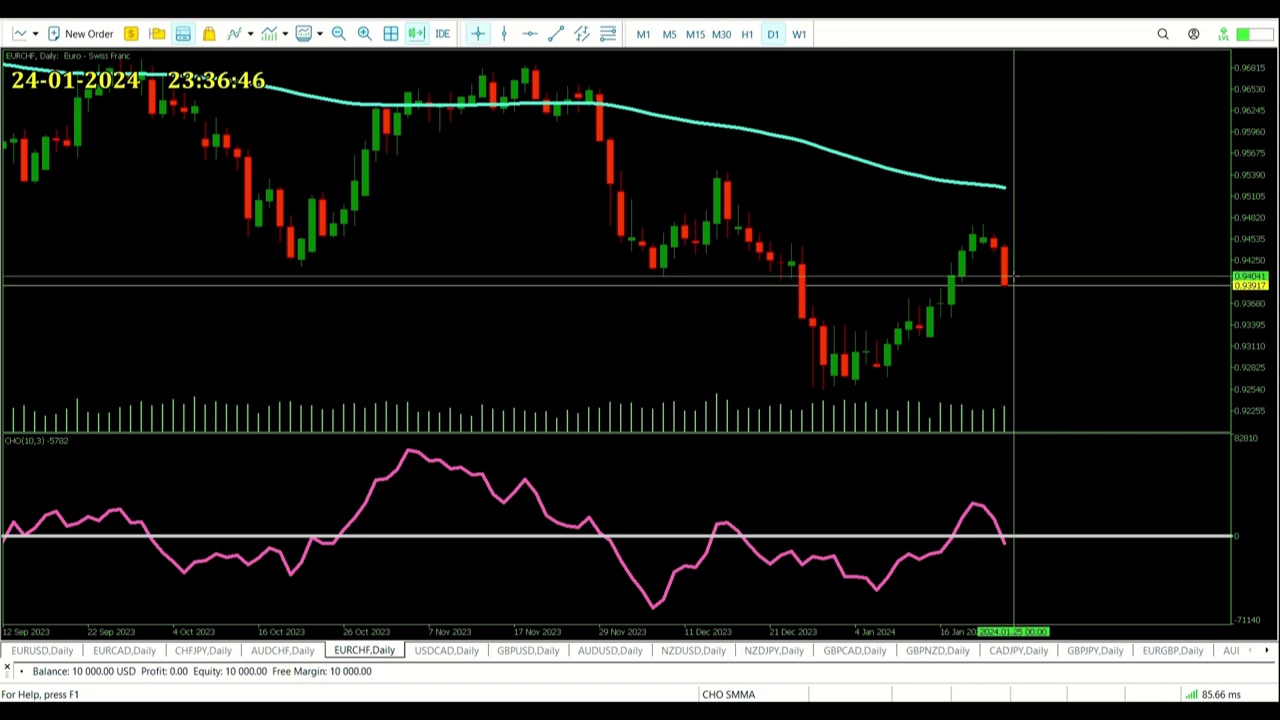
pyautogui.moveTo(993, 225); pyautogui.dragTo(1015, 292)
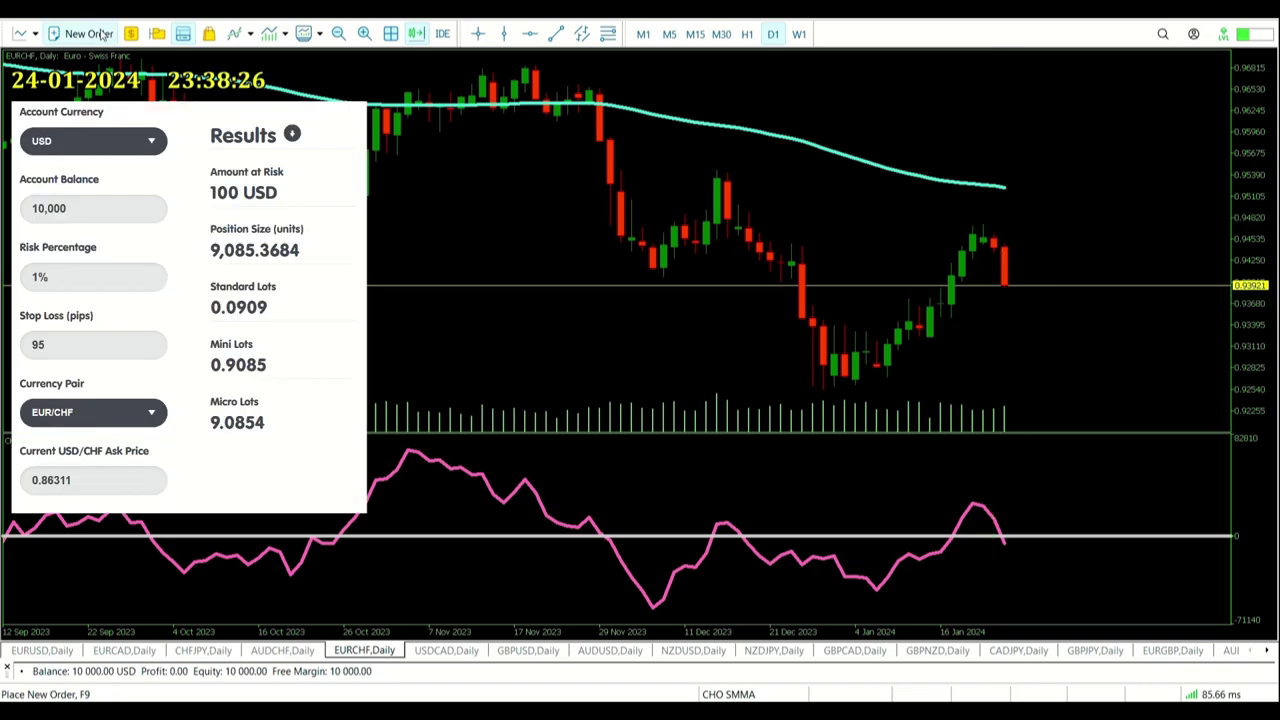
# - Place the first 0.09-lot EURCHF sell stop order at 0.93850
pyautogui.click(80, 33)
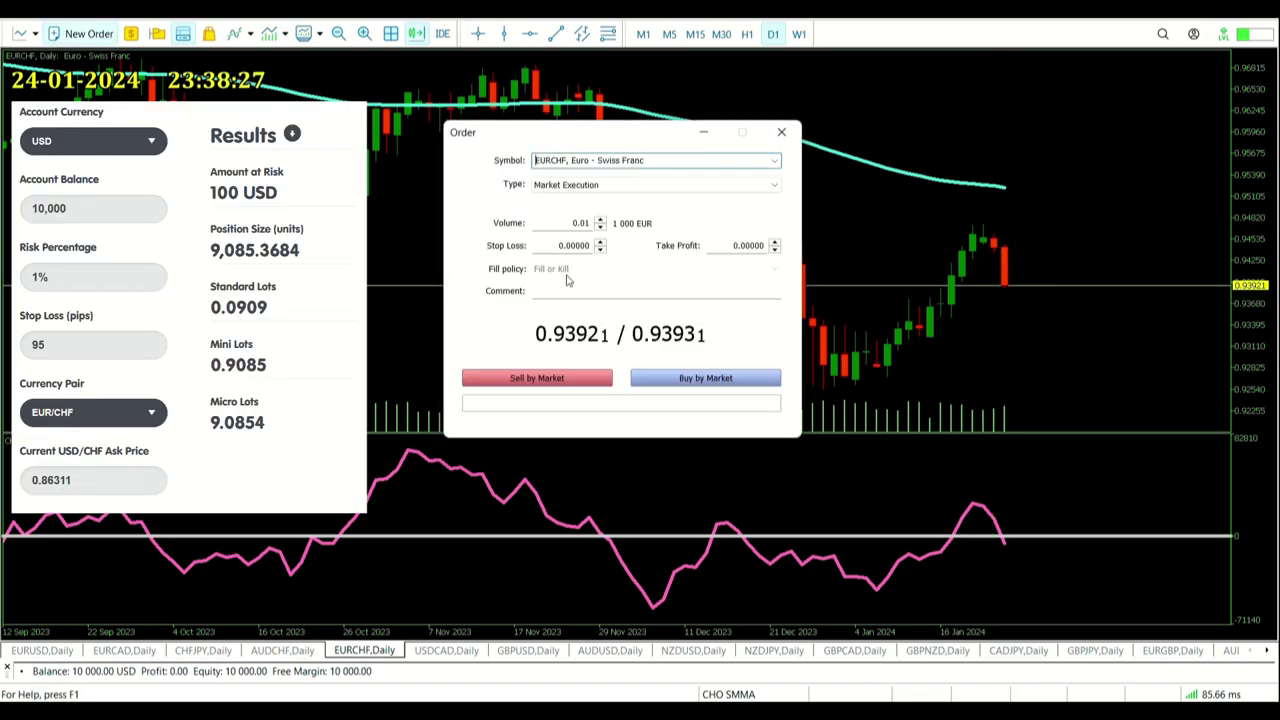
pyautogui.doubleClick(577, 223)
pyautogui.doubleClick(577, 223)
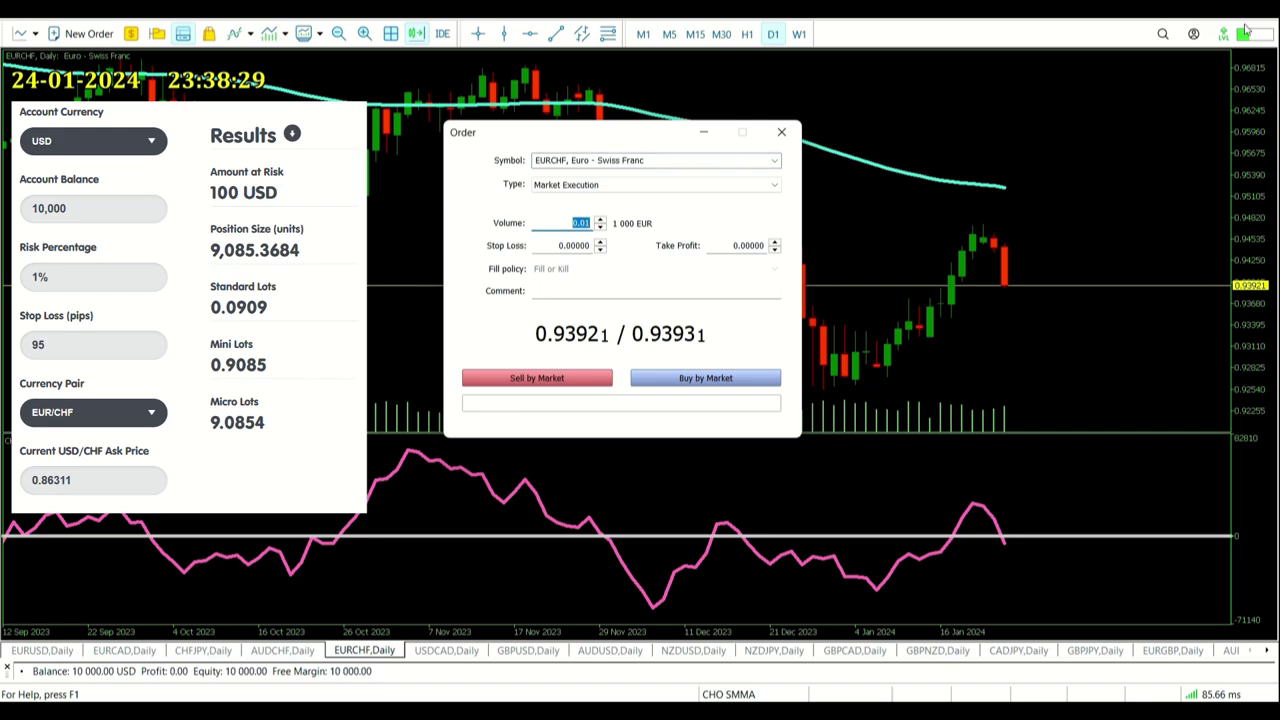
pyautogui.press('BackSpace')
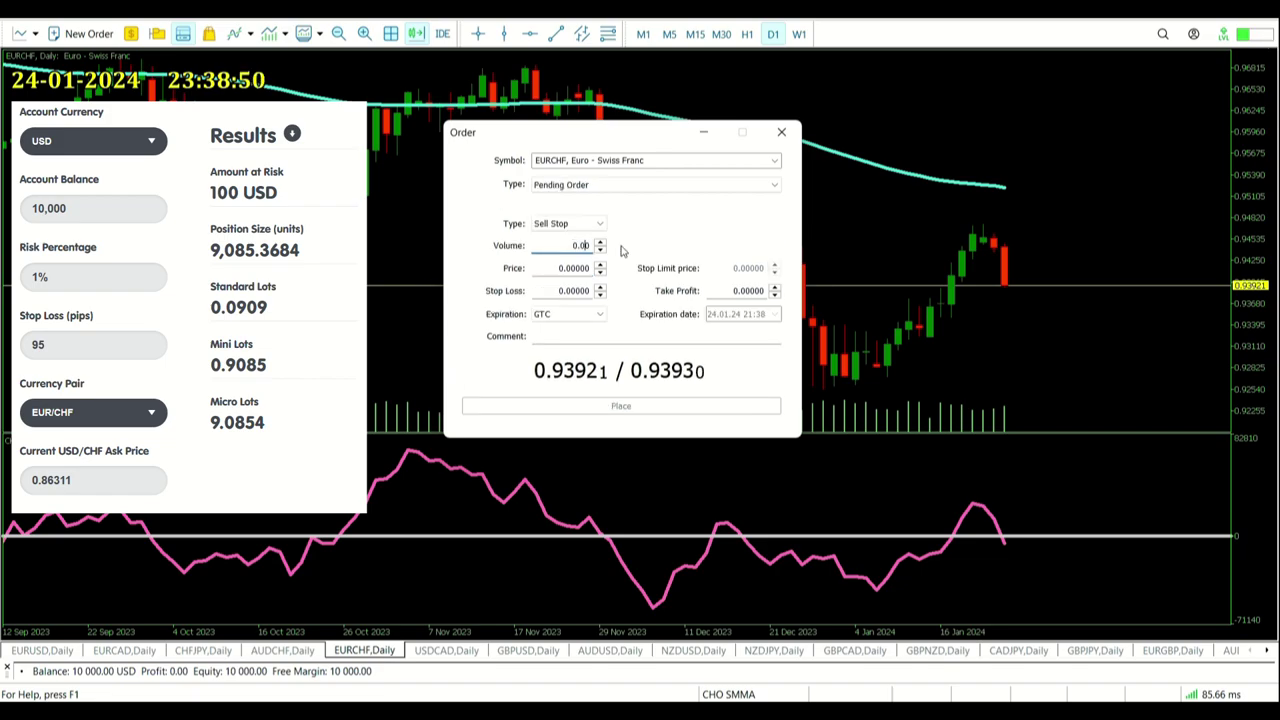
pyautogui.write('9')
pyautogui.click(567, 268)
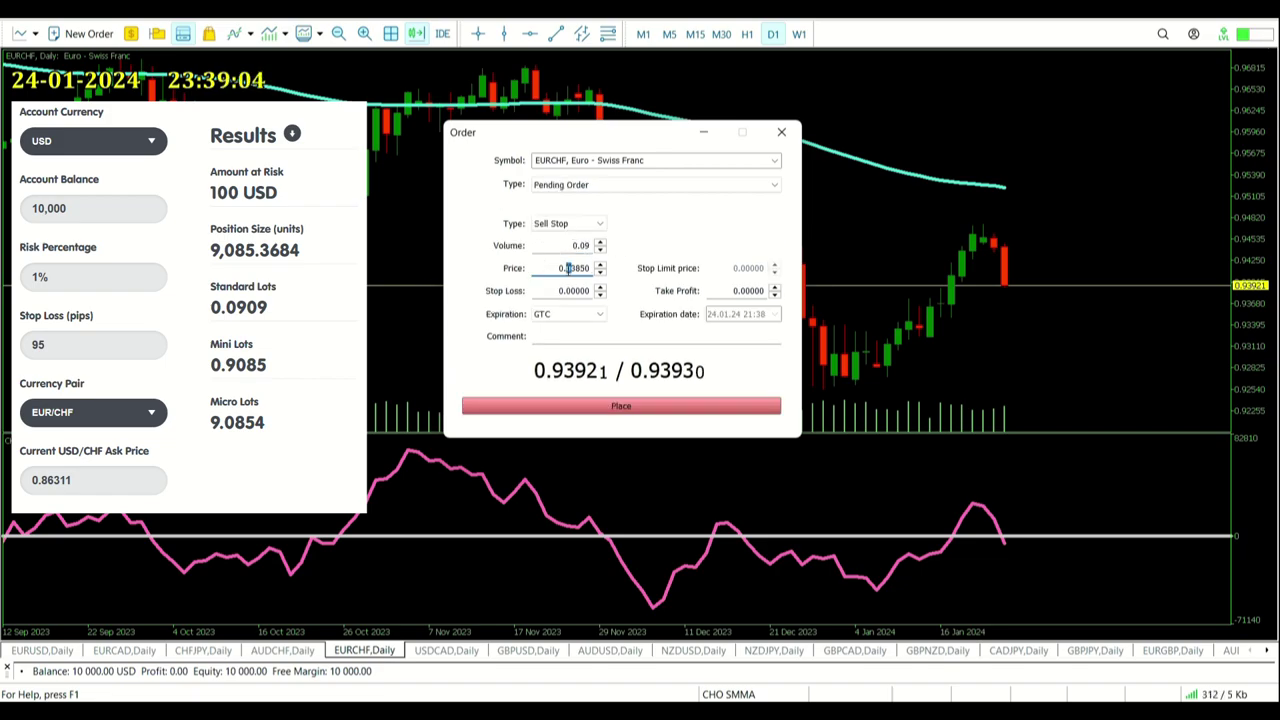
pyautogui.click(645, 405)
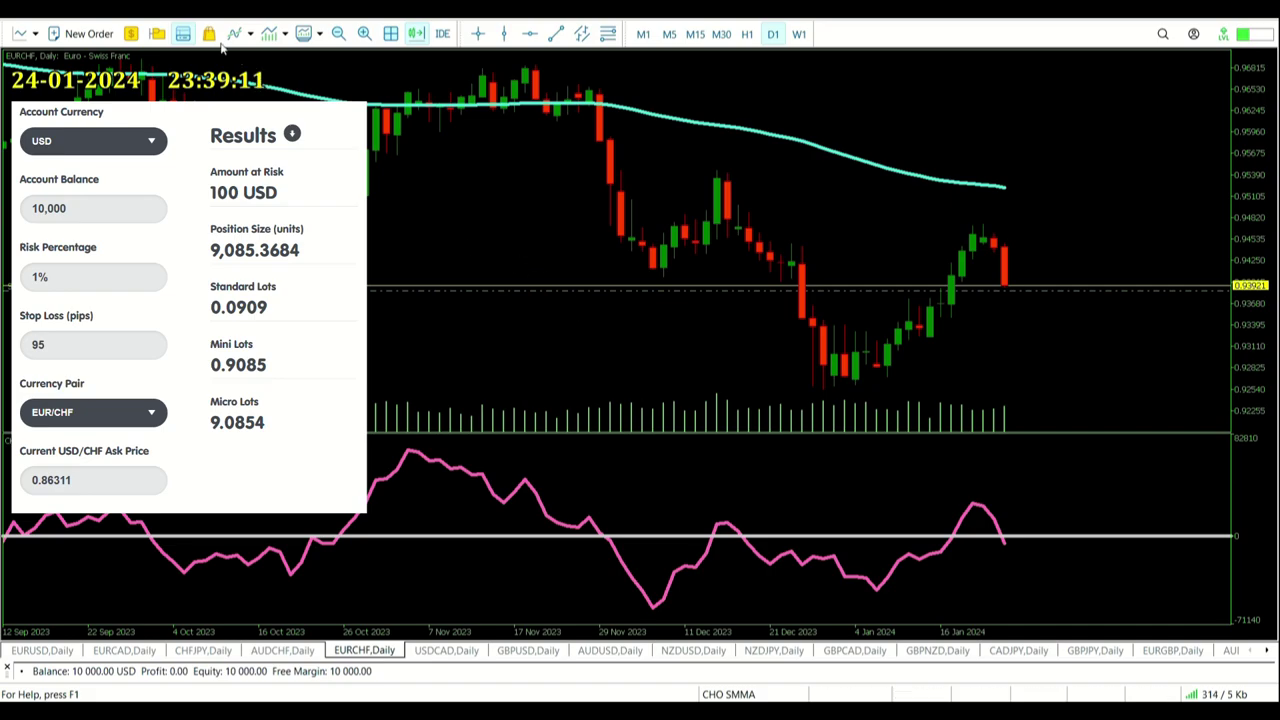
# - Place a second EURCHF Sell Stop pending order of 0.09 lots
pyautogui.click(85, 34)
pyautogui.click(597, 185)
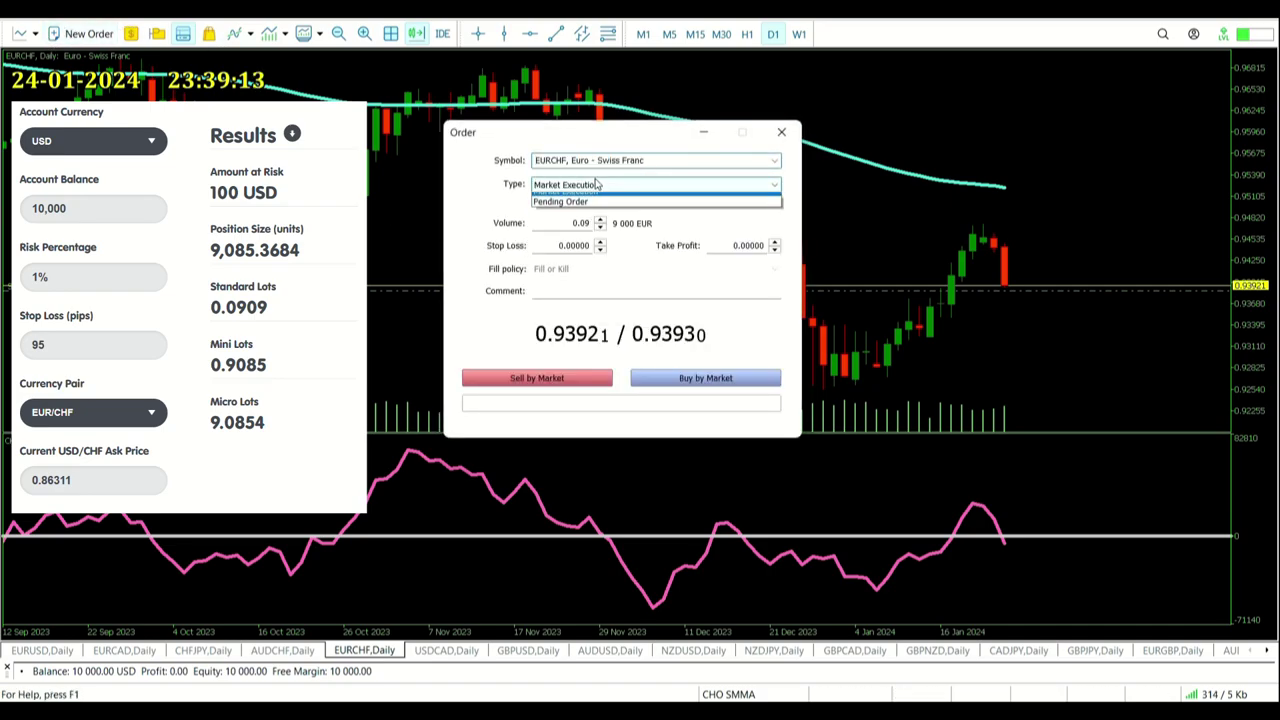
pyautogui.click(565, 197)
pyautogui.click(570, 224)
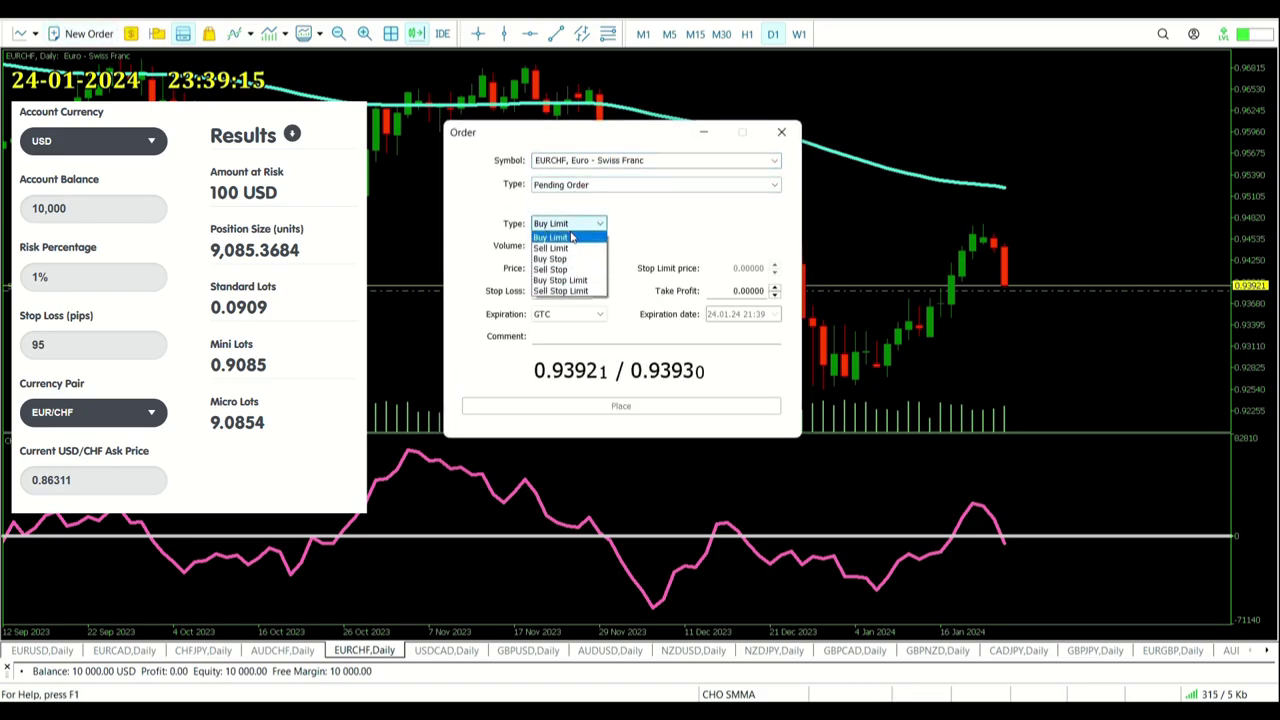
pyautogui.click(550, 269)
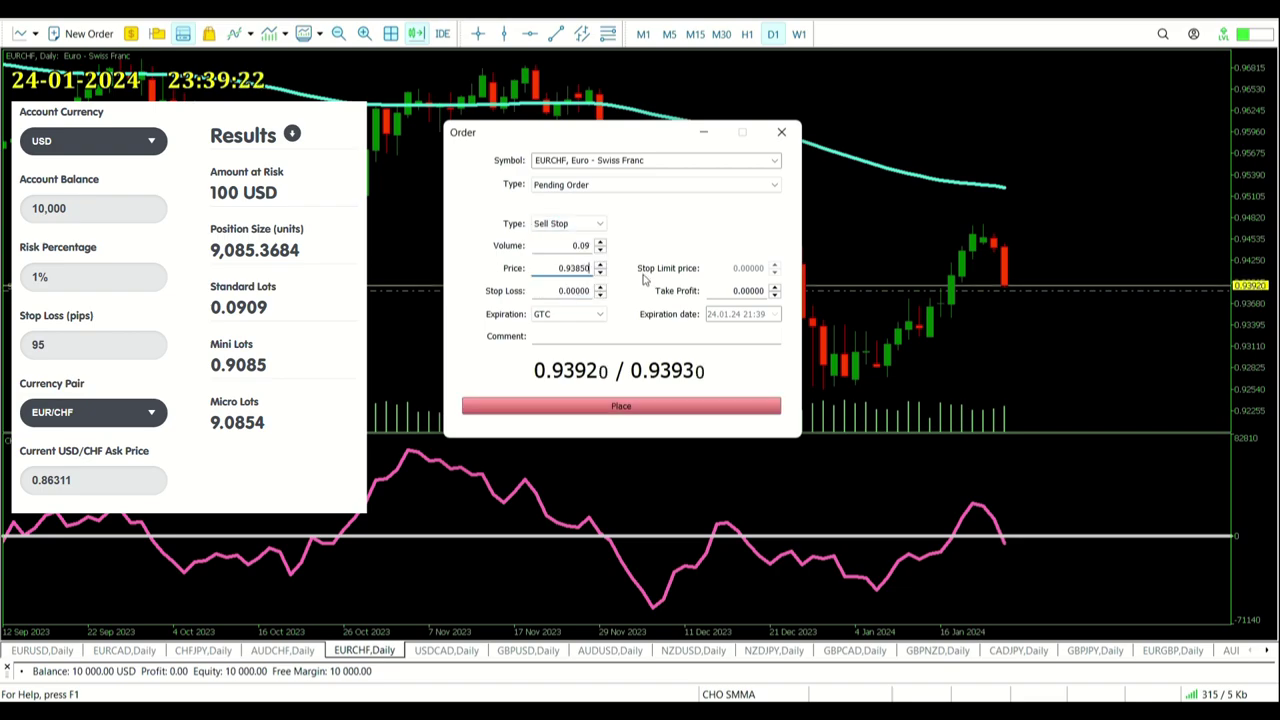
pyautogui.click(641, 406)
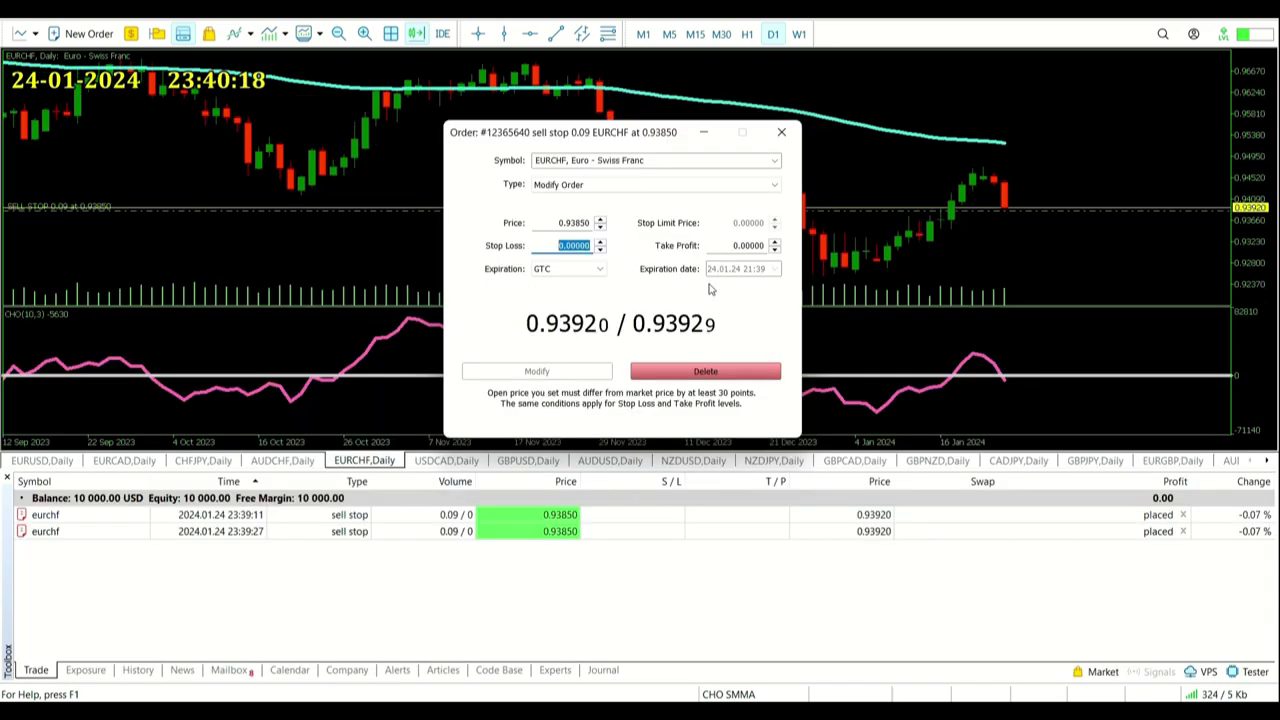
# - Set a 0.94800 stop loss on both EURCHF sell stop orders
pyautogui.press('Home')
pyautogui.write('948')
pyautogui.press('Return')
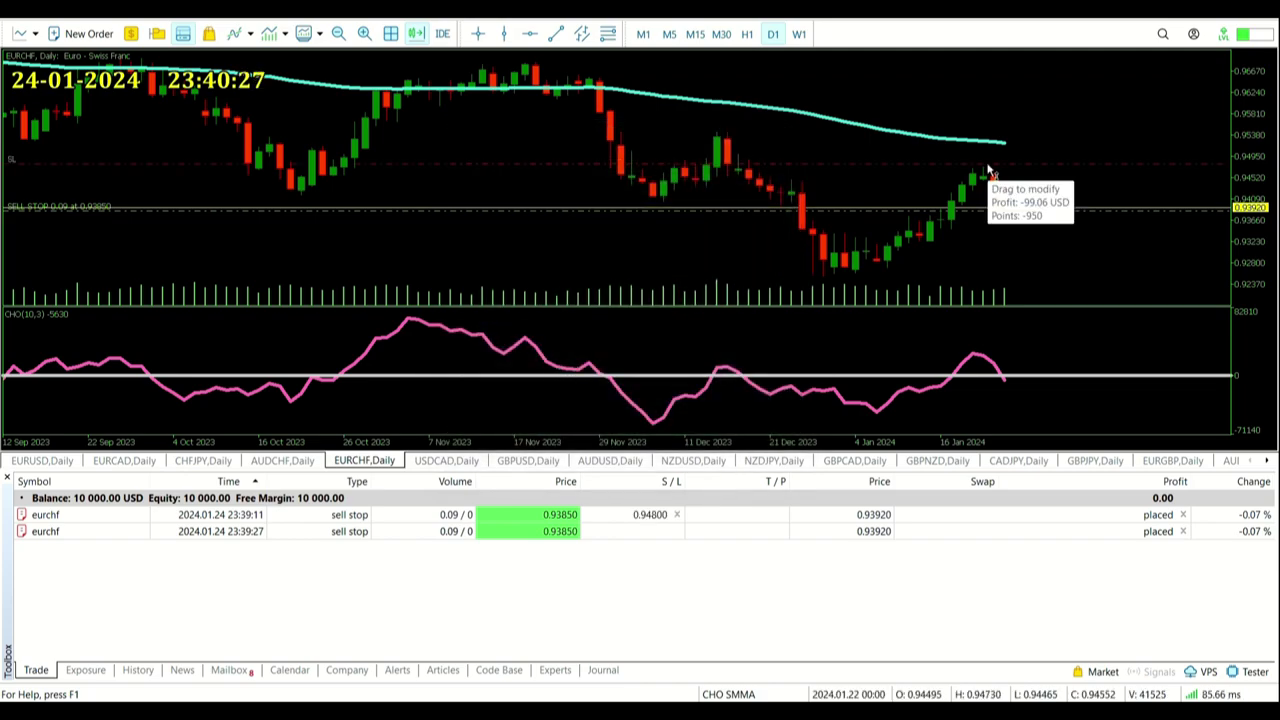
pyautogui.click(632, 531)
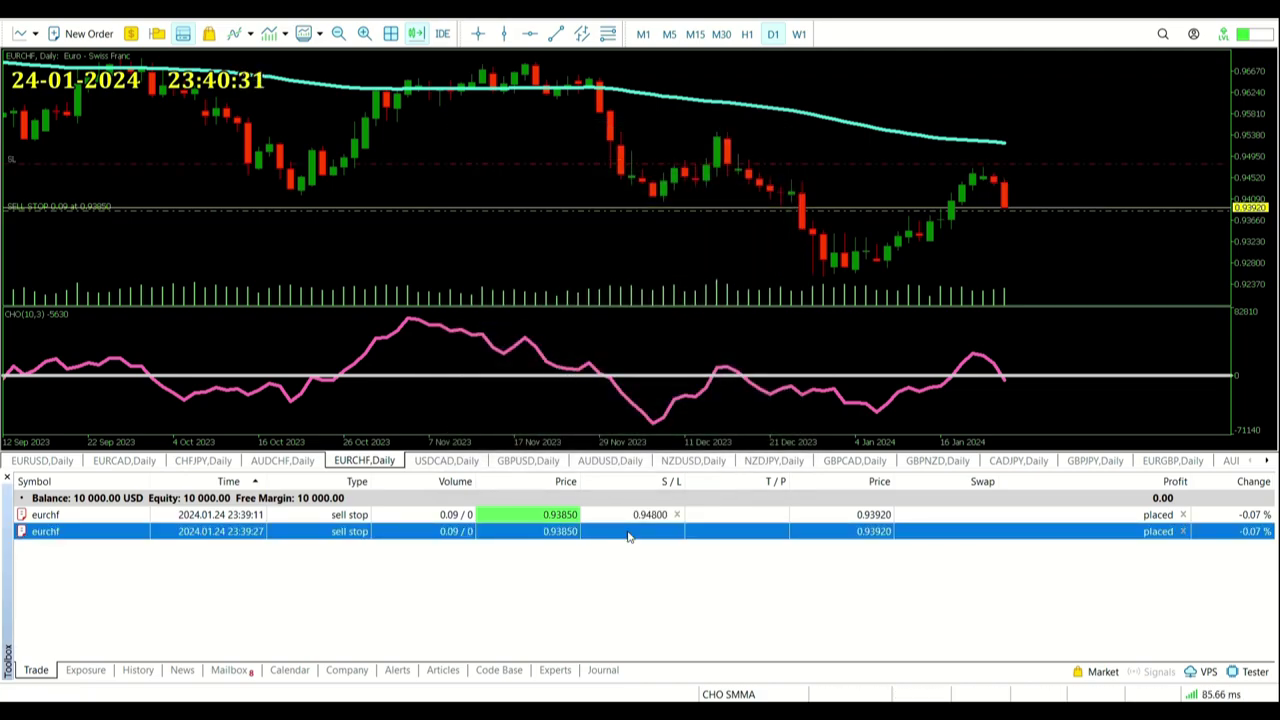
pyautogui.doubleClick(632, 531)
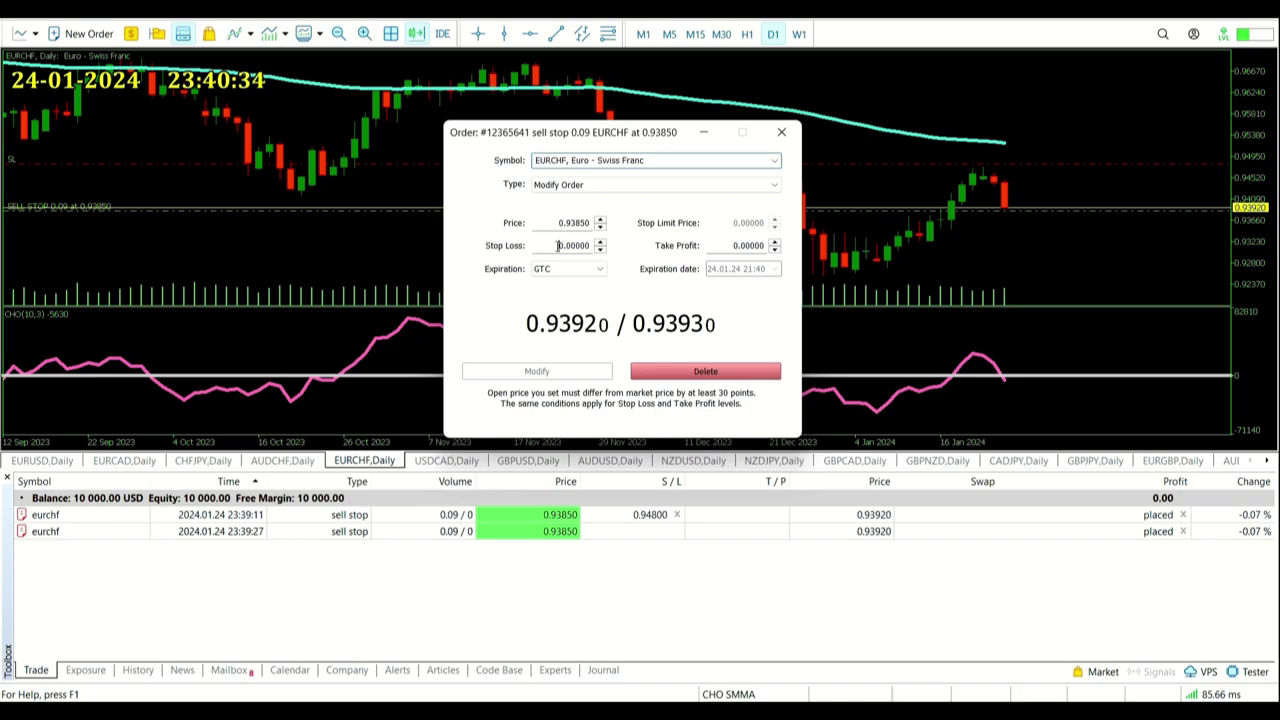
pyautogui.press('Return')
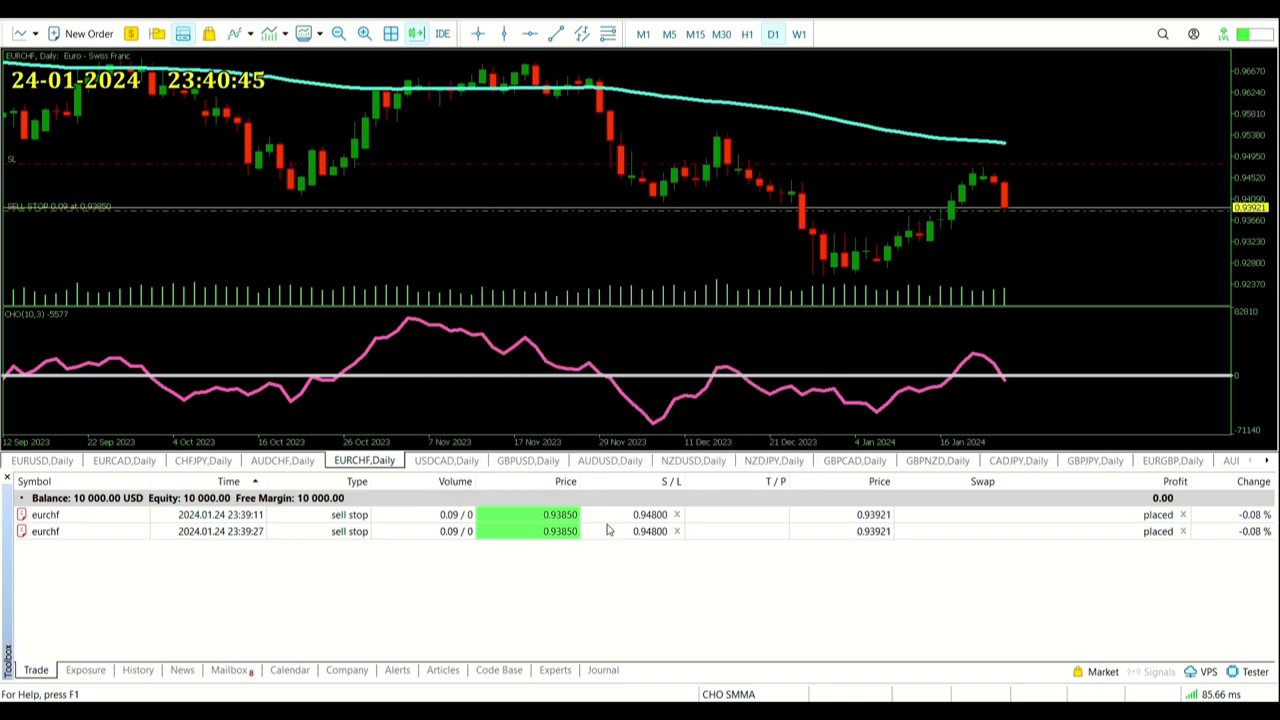
# - Give the second EURCHF pending order a trailing stop of 950
pyautogui.click(607, 530)
pyautogui.rightClick(607, 530)
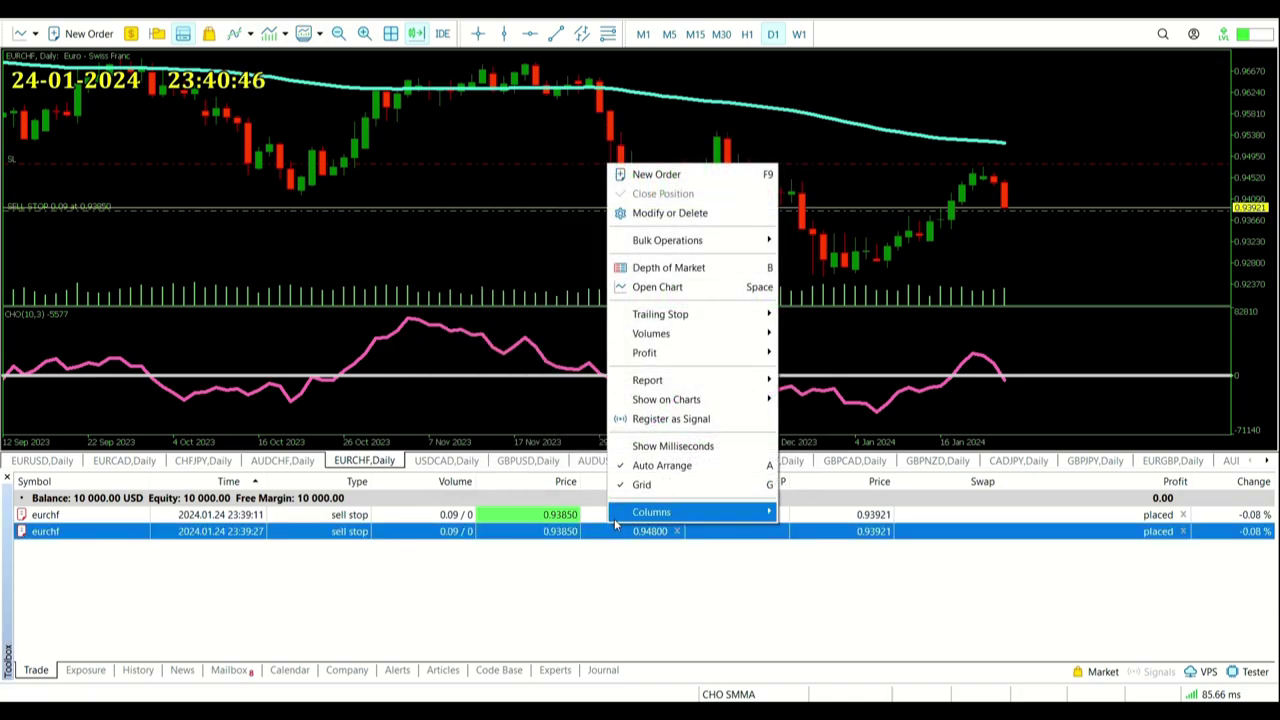
pyautogui.moveTo(700, 314)
pyautogui.click(816, 360)
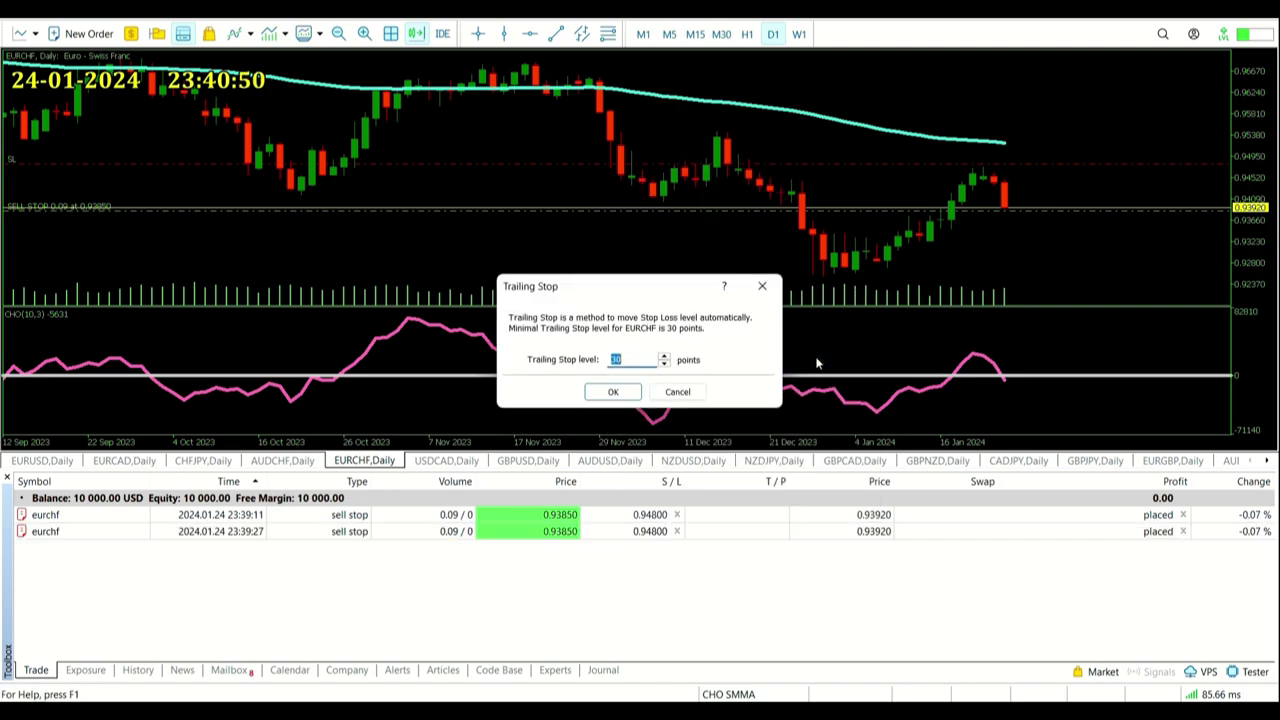
pyautogui.write('950')
pyautogui.press('Return')
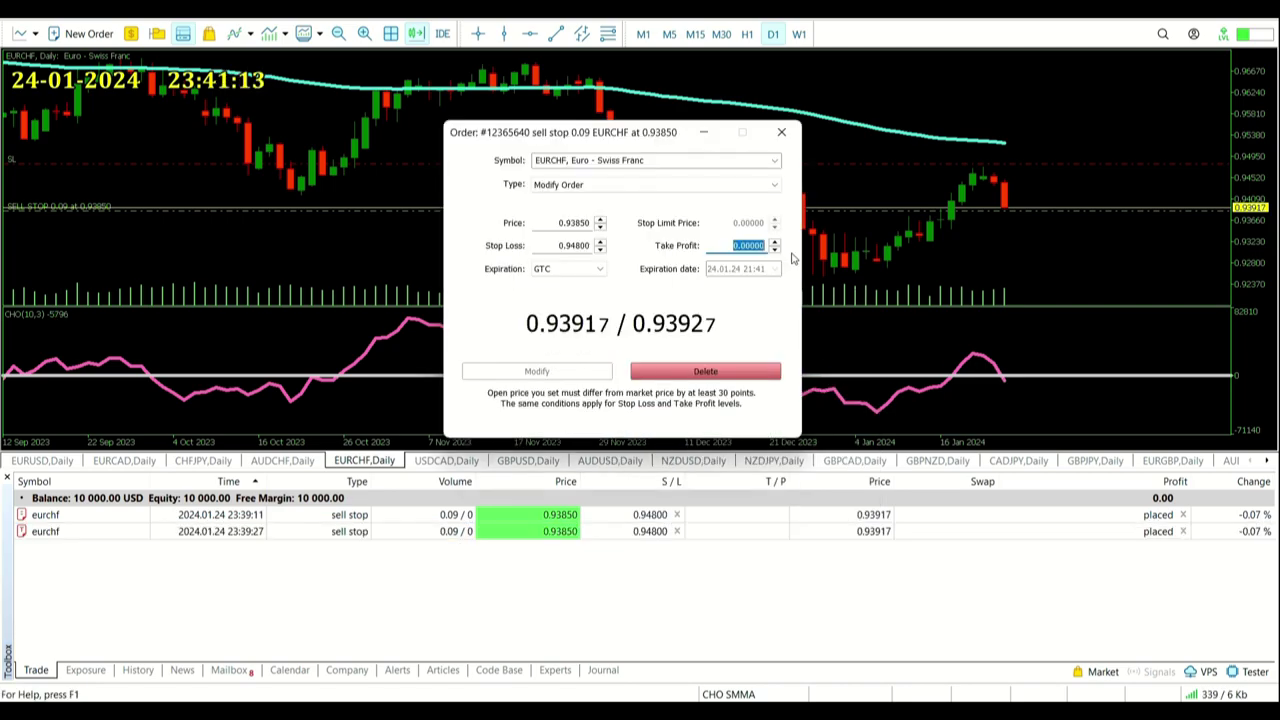
# - Set a 0.92900 take profit on the order
pyautogui.press('Home')
pyautogui.write('929')
pyautogui.click(537, 372)
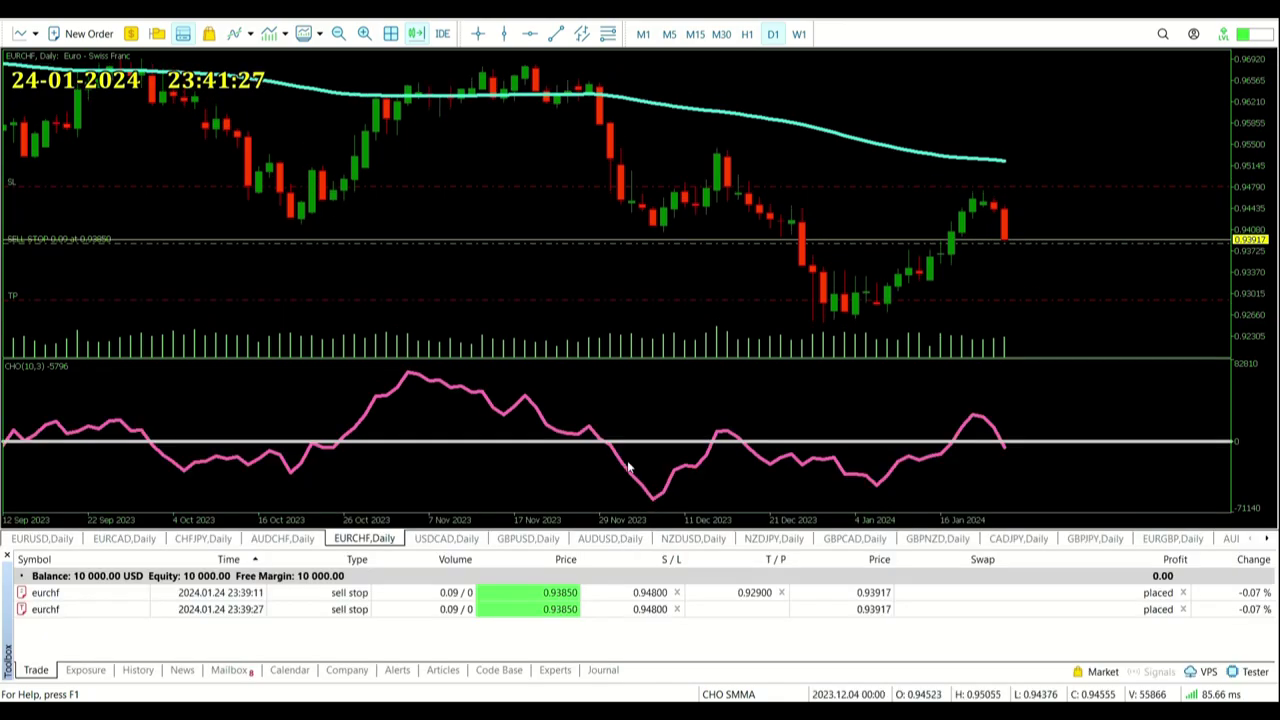
# - Measure with the crosshair from the last candle to the order price
pyautogui.middleClick(1018, 241)
pyautogui.moveTo(1018, 241); pyautogui.dragTo(1040, 206)
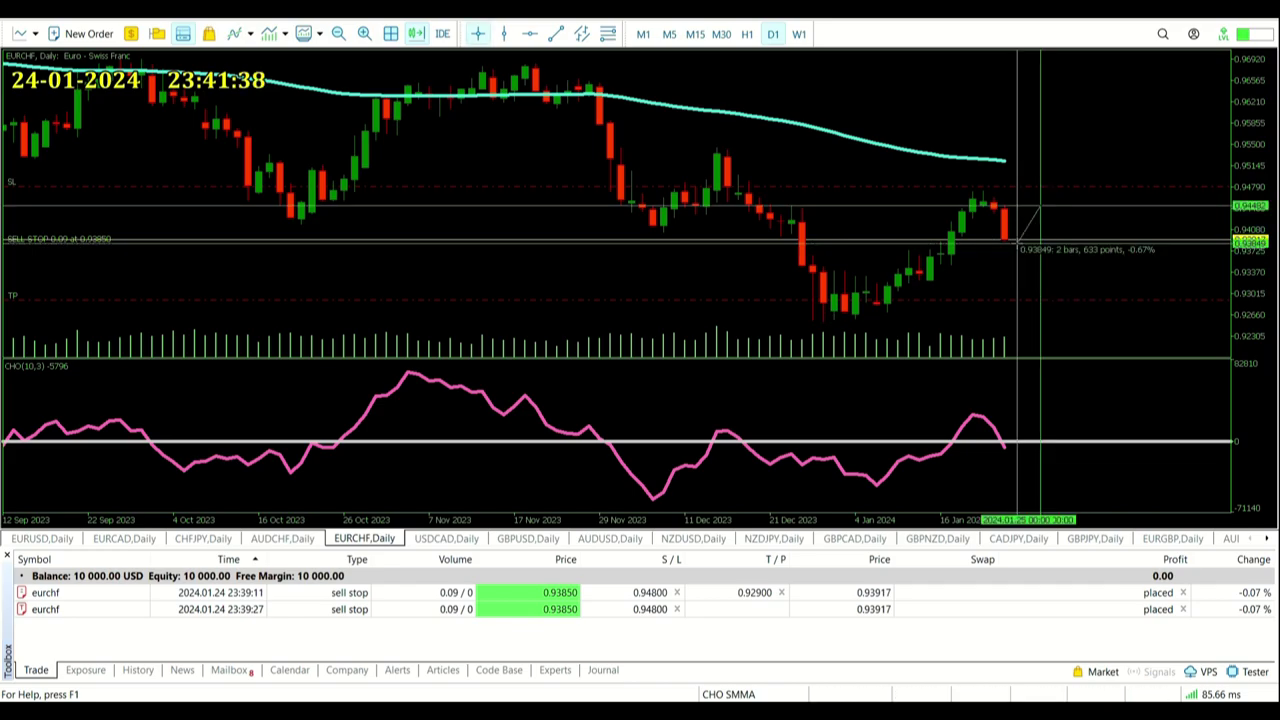
pyautogui.moveTo(1040, 206); pyautogui.dragTo(1014, 263)
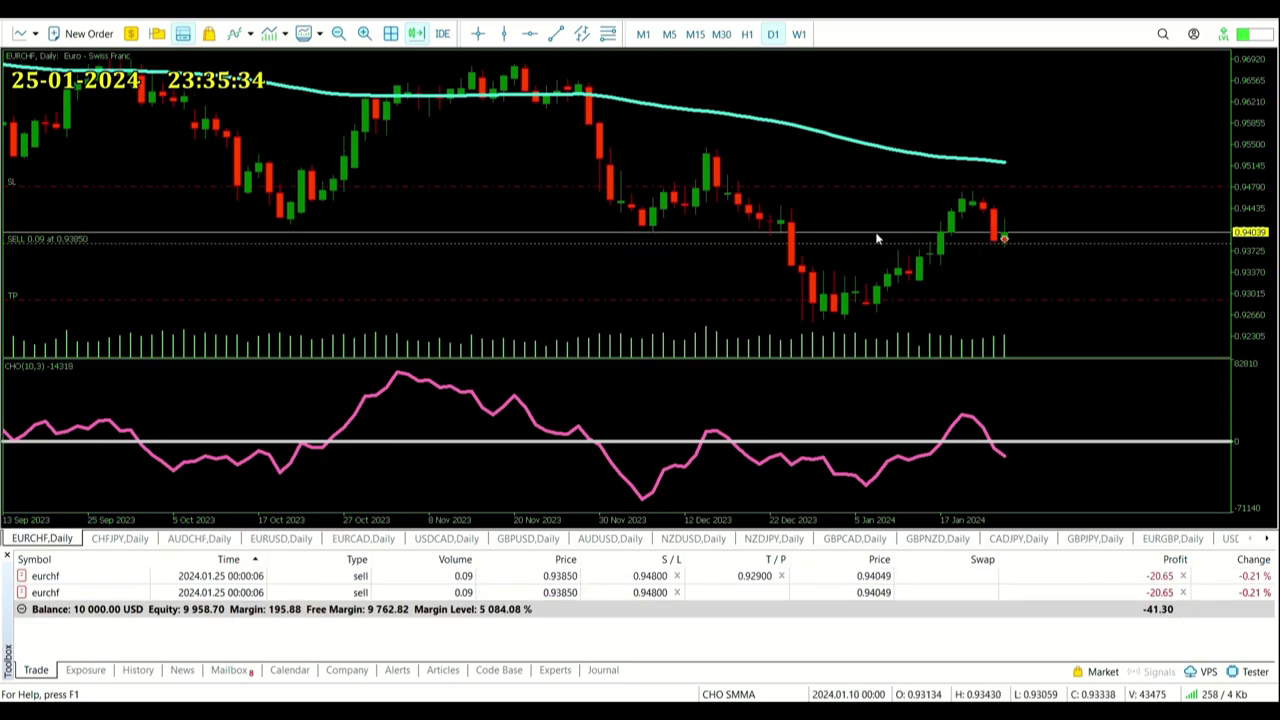
pyautogui.click(711, 34)
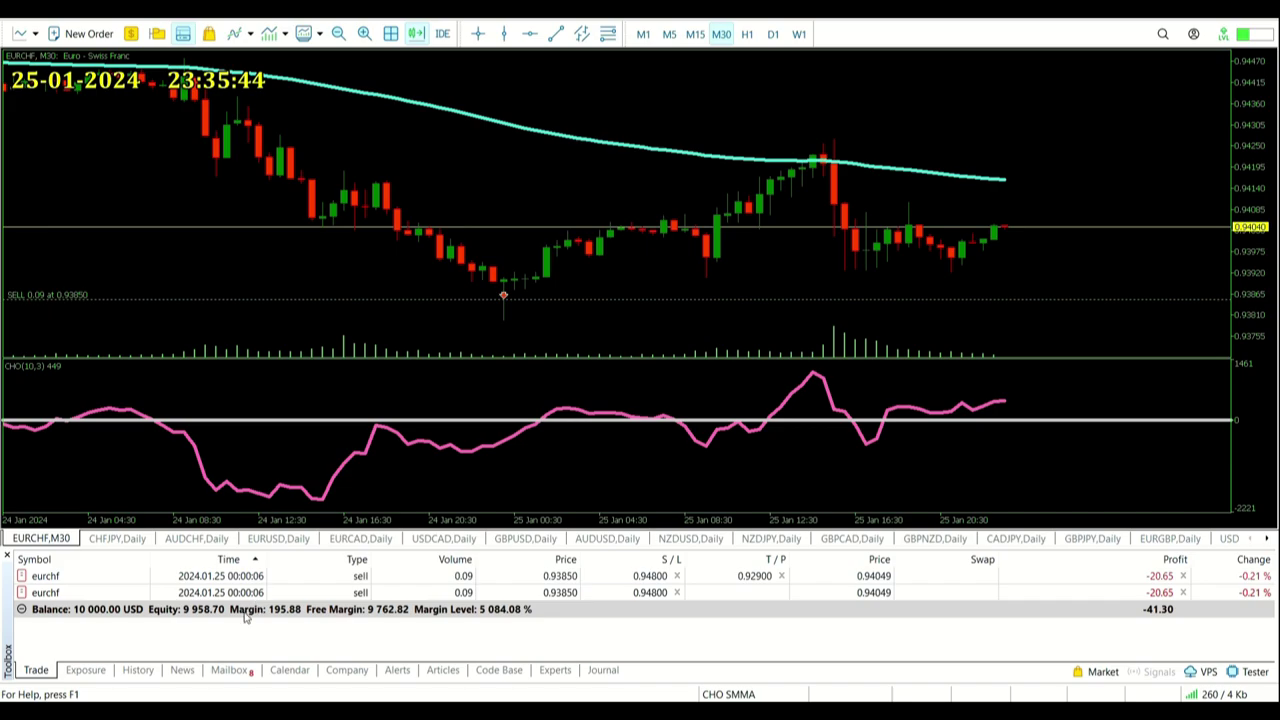
pyautogui.click(772, 34)
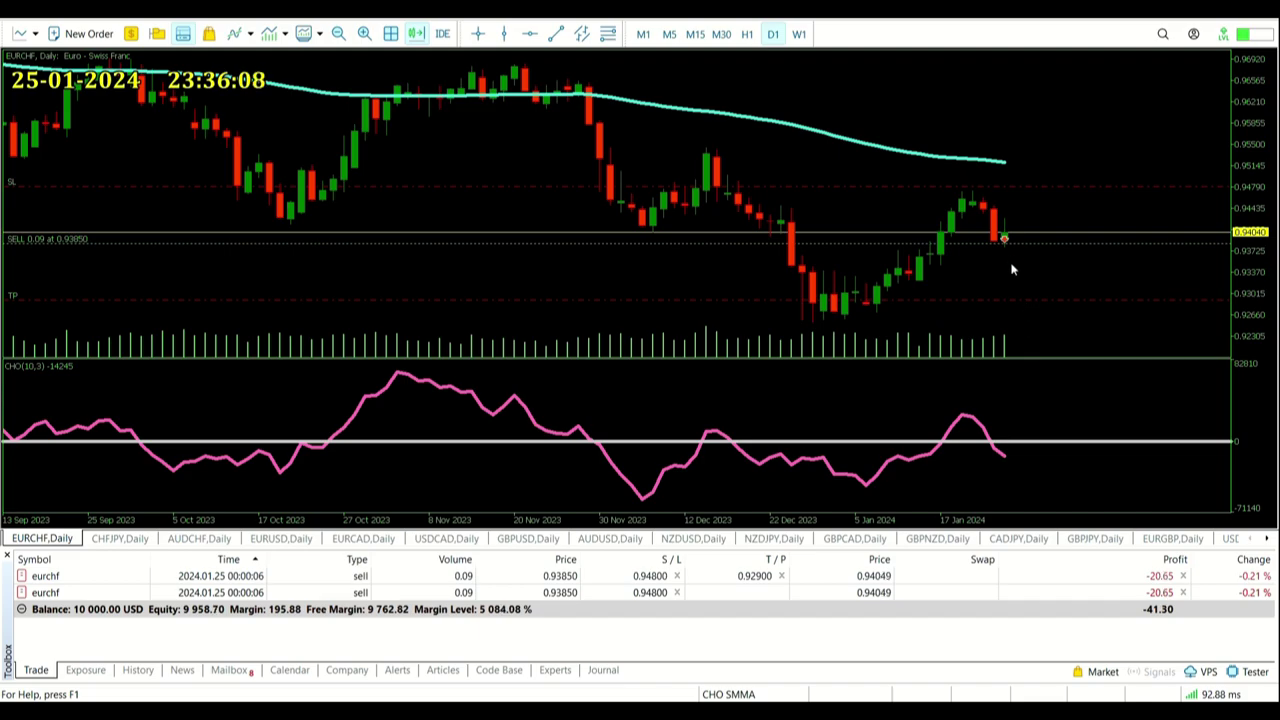
pyautogui.hotkey('ctrl', 'Tab')
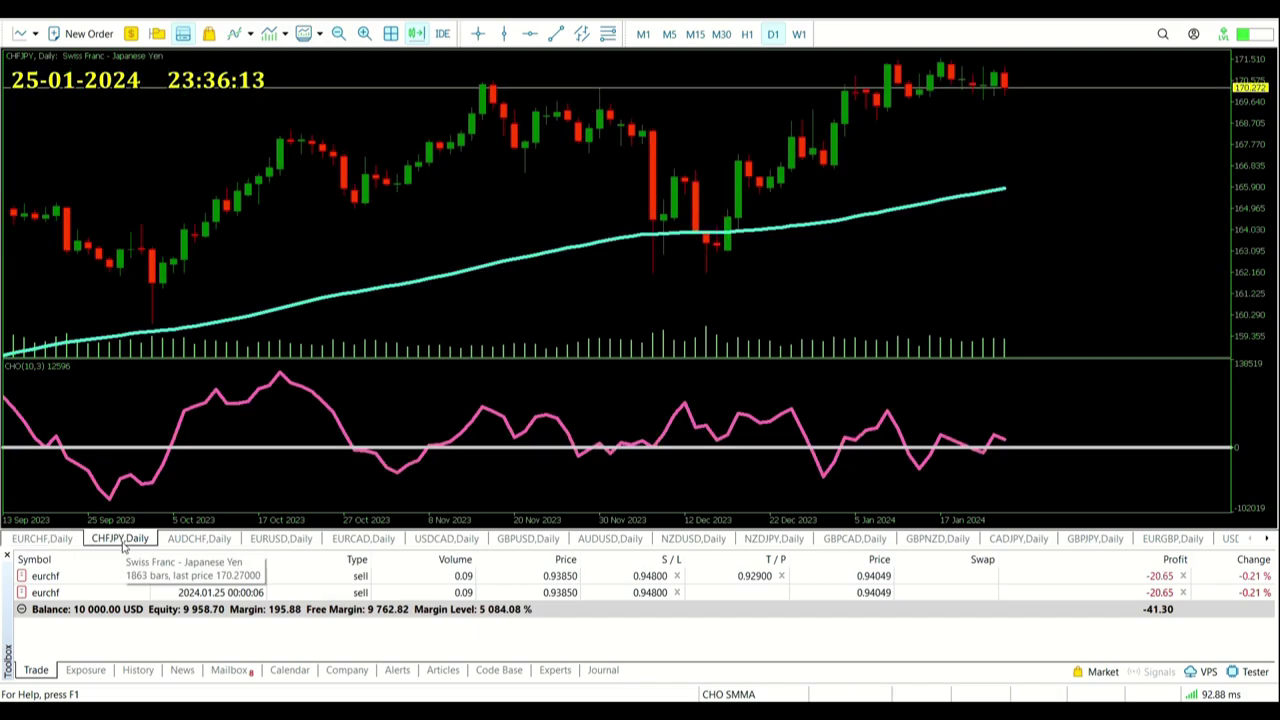
pyautogui.middleClick(1009, 72)
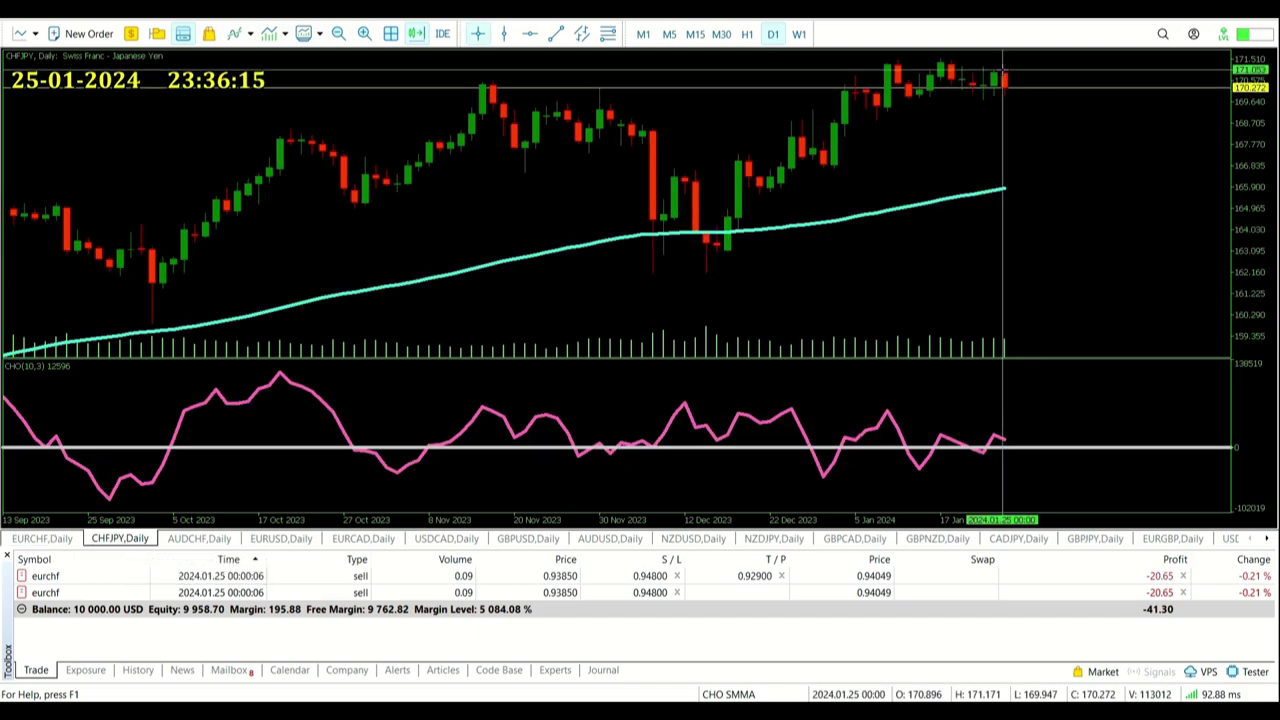
pyautogui.middleClick(1009, 72)
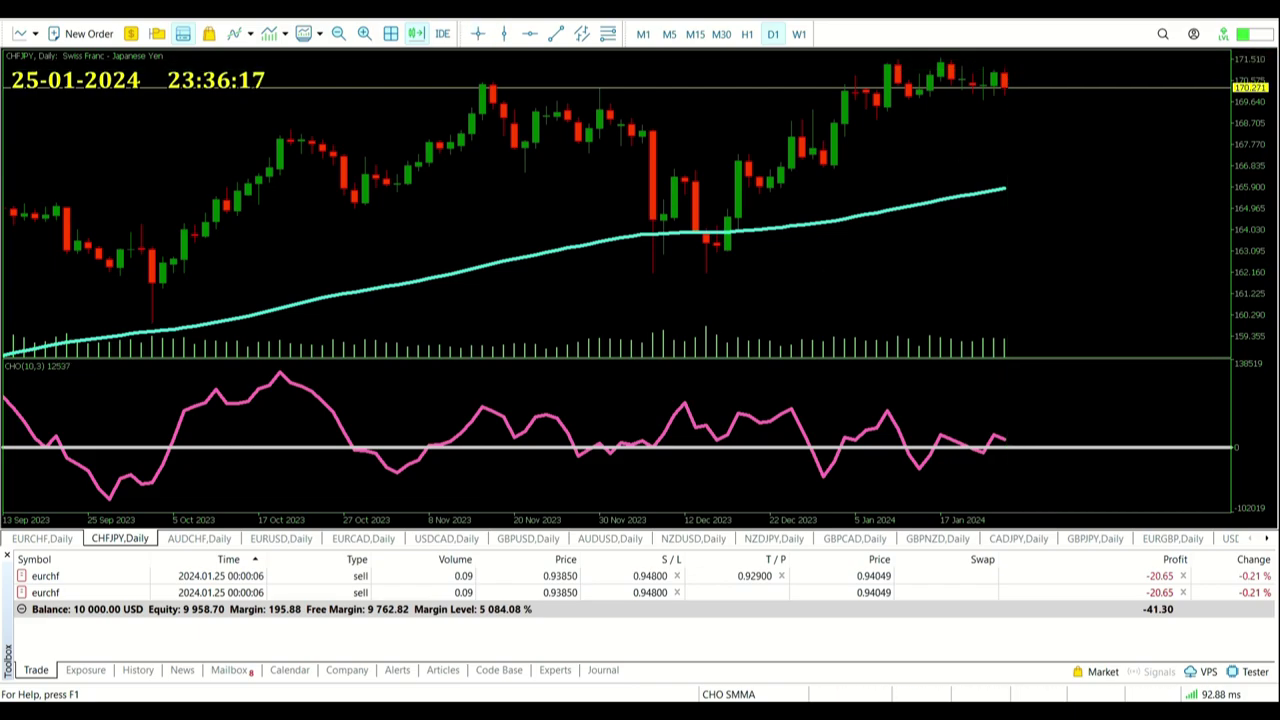
pyautogui.hotkey('ctrl', 'Tab')
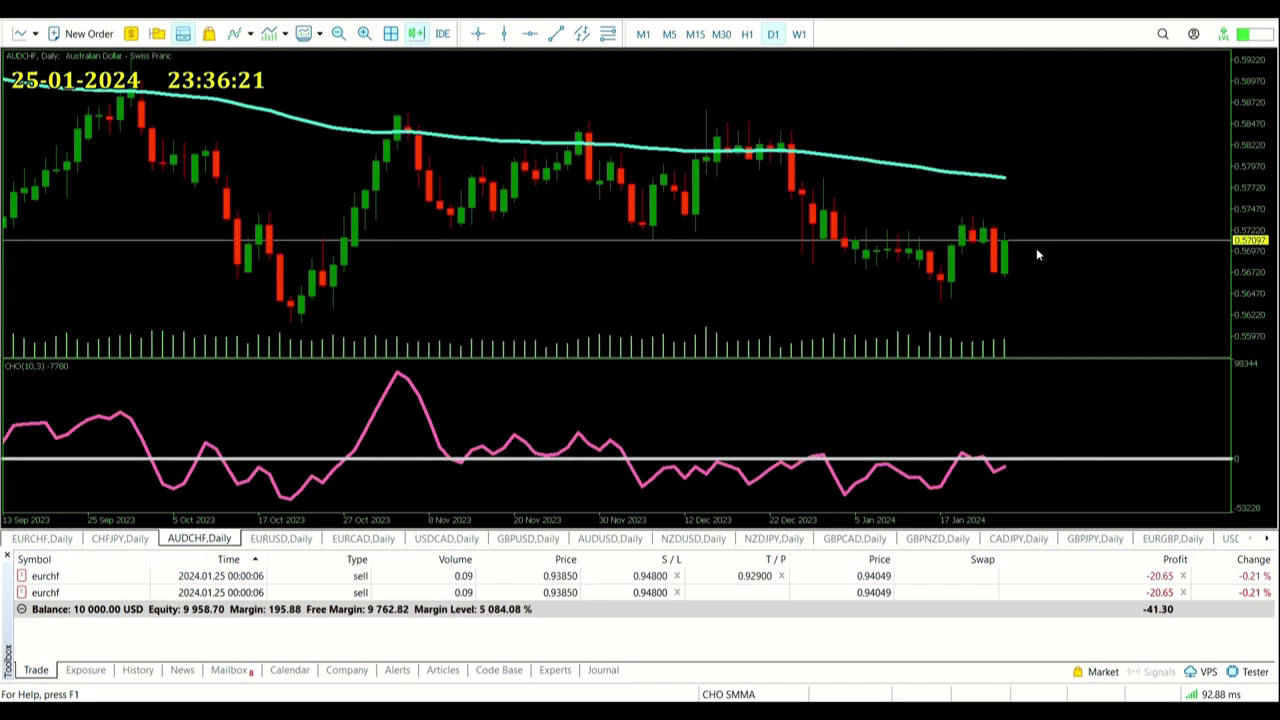
pyautogui.middleClick(1020, 262)
pyautogui.moveTo(995, 273); pyautogui.dragTo(988, 215)
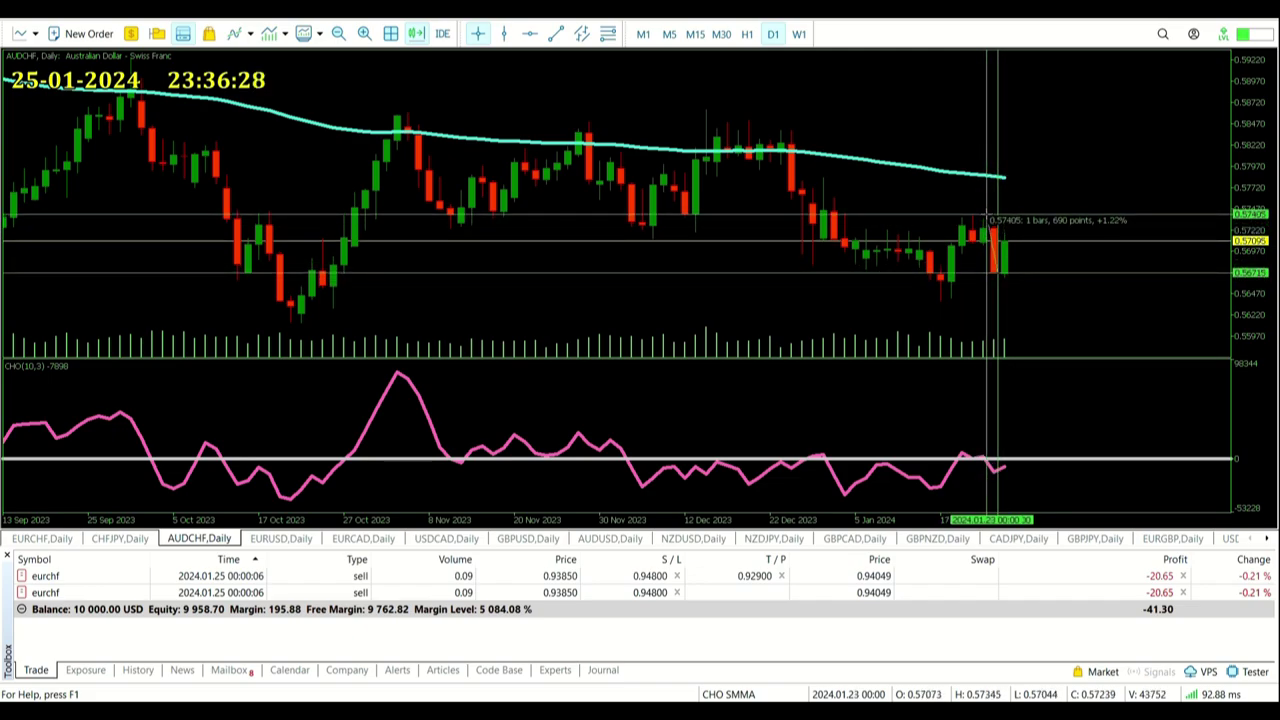
pyautogui.moveTo(990, 216); pyautogui.dragTo(990, 216)
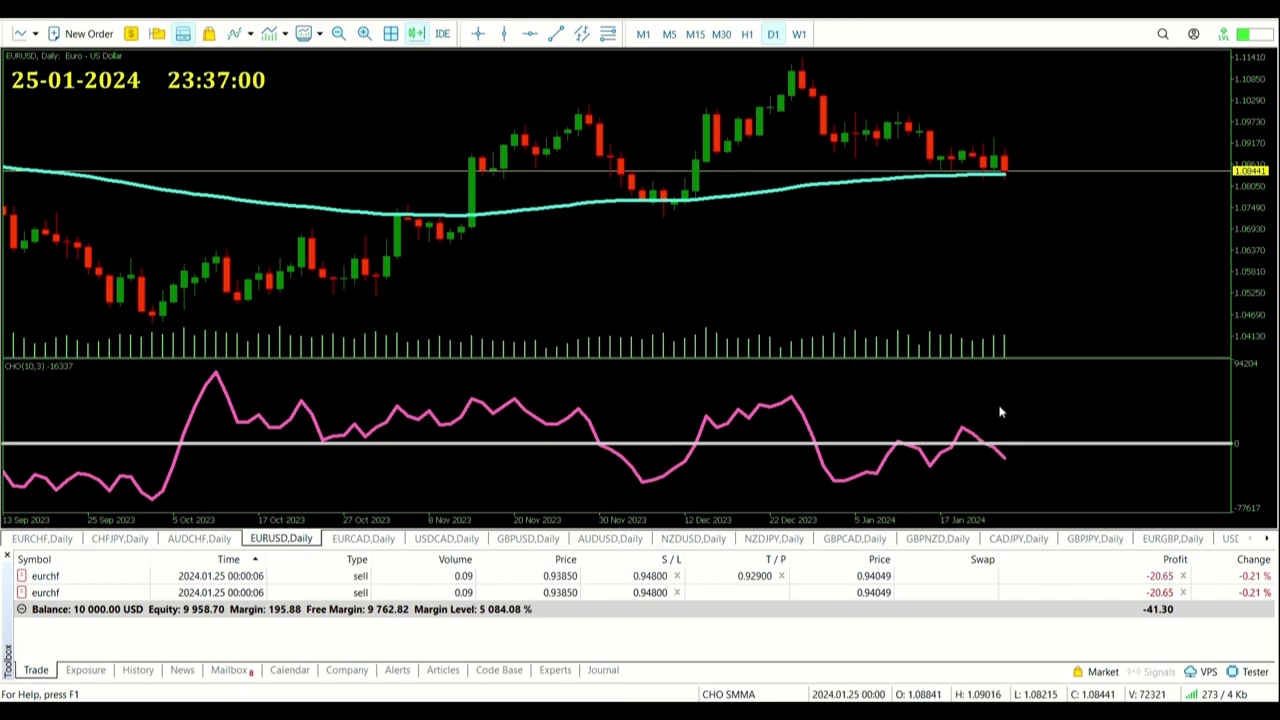
pyautogui.click(350, 539)
pyautogui.middleClick(985, 185)
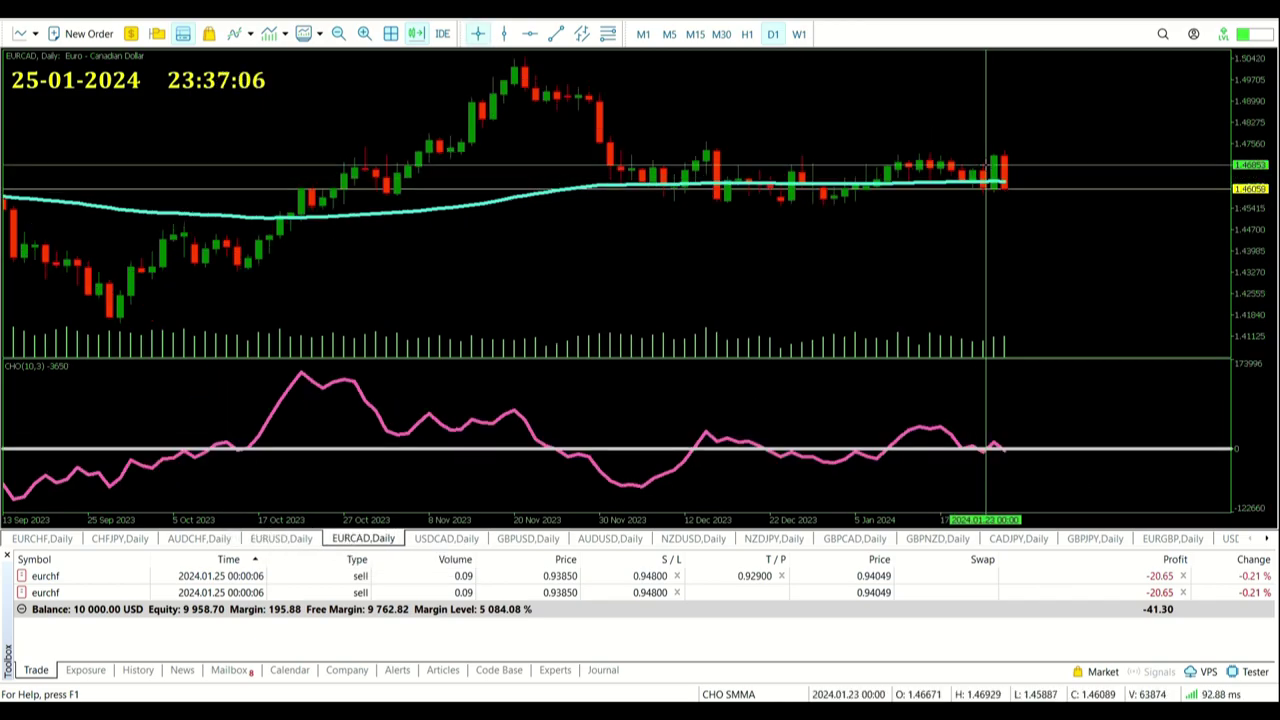
pyautogui.middleClick(1003, 180)
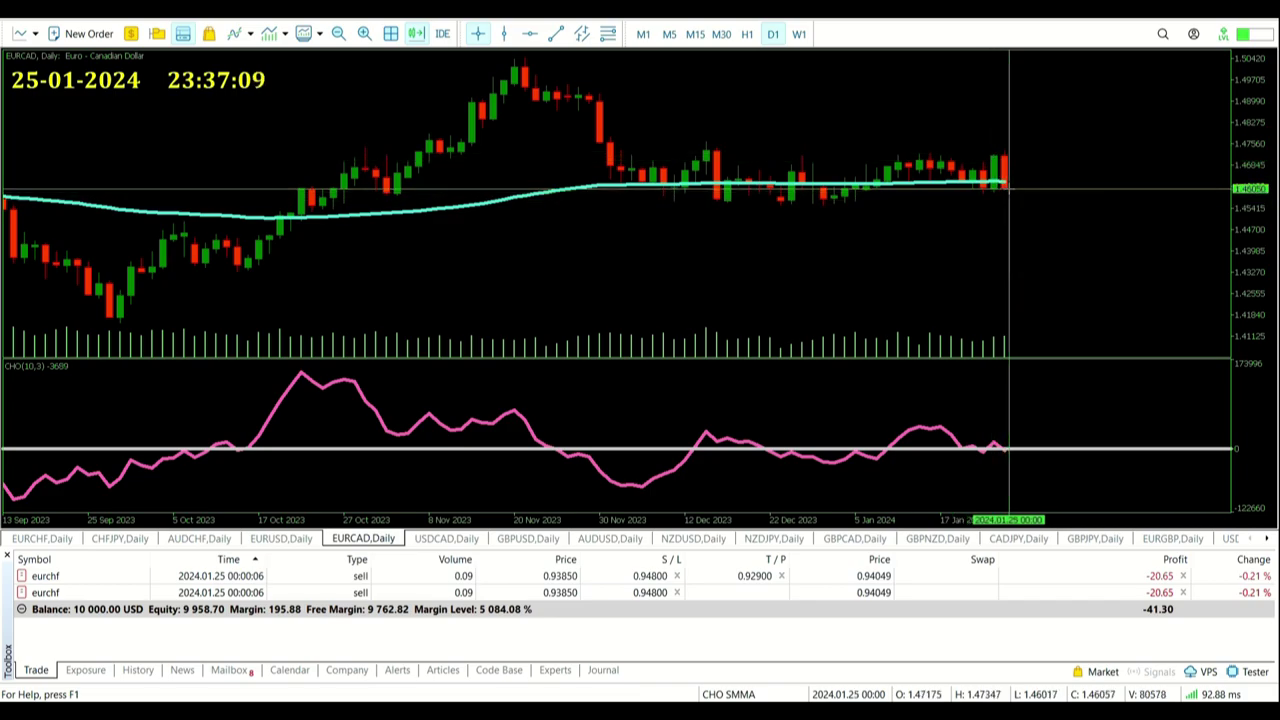
pyautogui.moveTo(1008, 190)
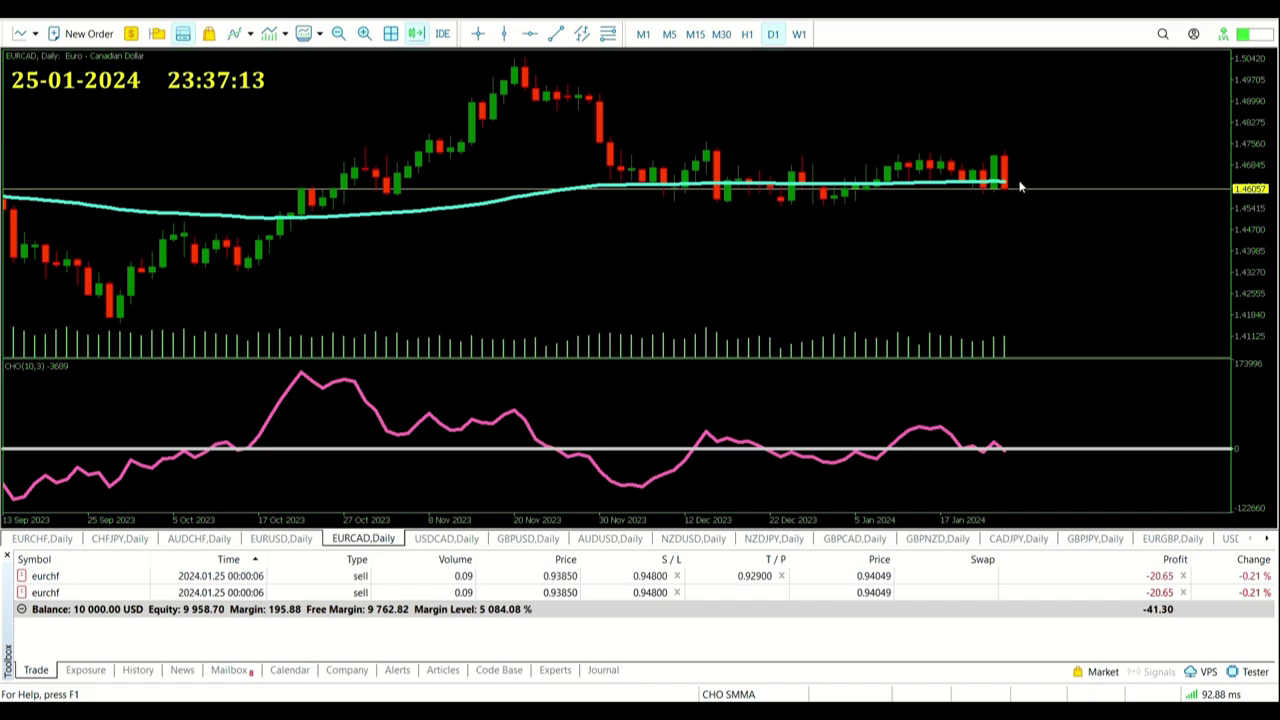
pyautogui.hotkey('ctrl', 'Tab')
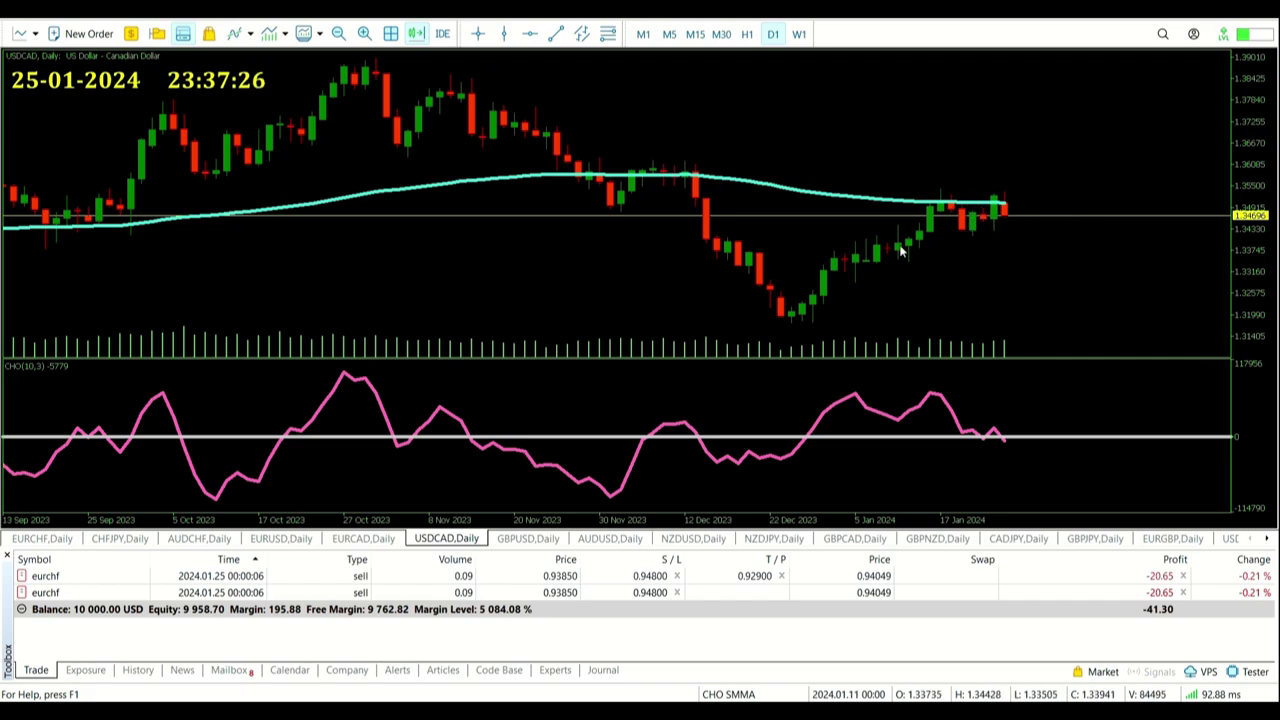
pyautogui.click(528, 538)
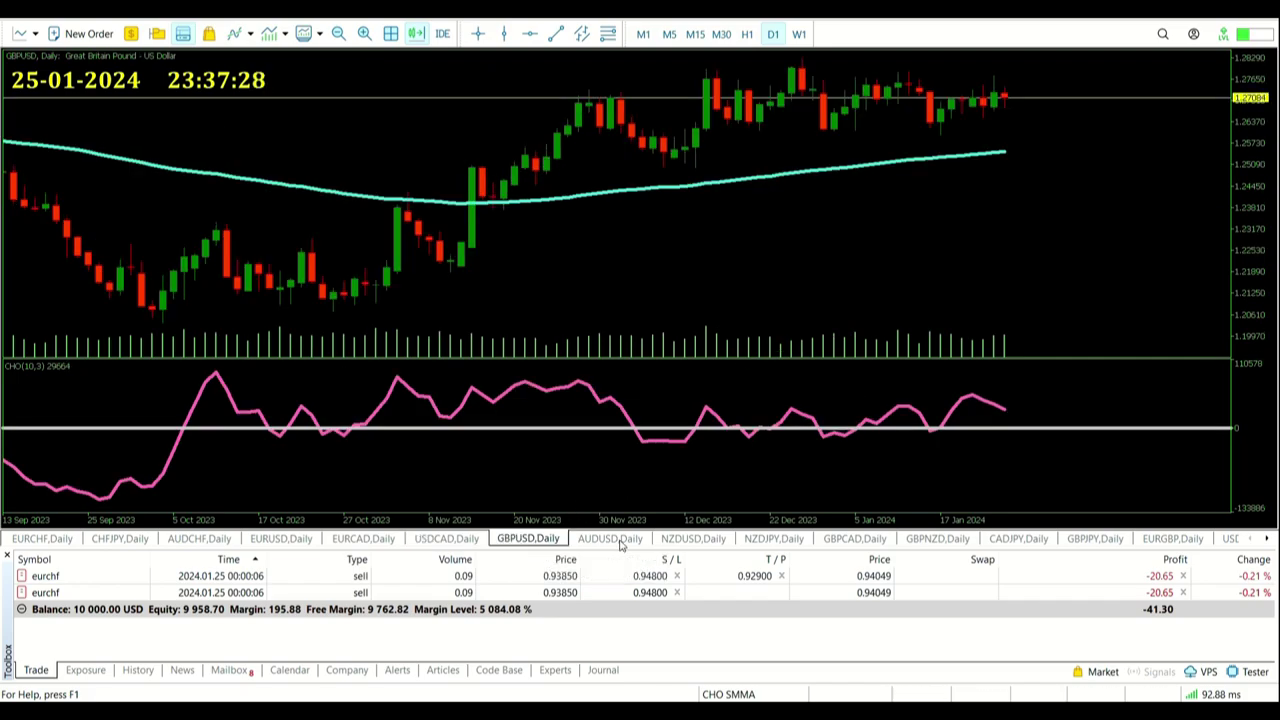
pyautogui.click(693, 539)
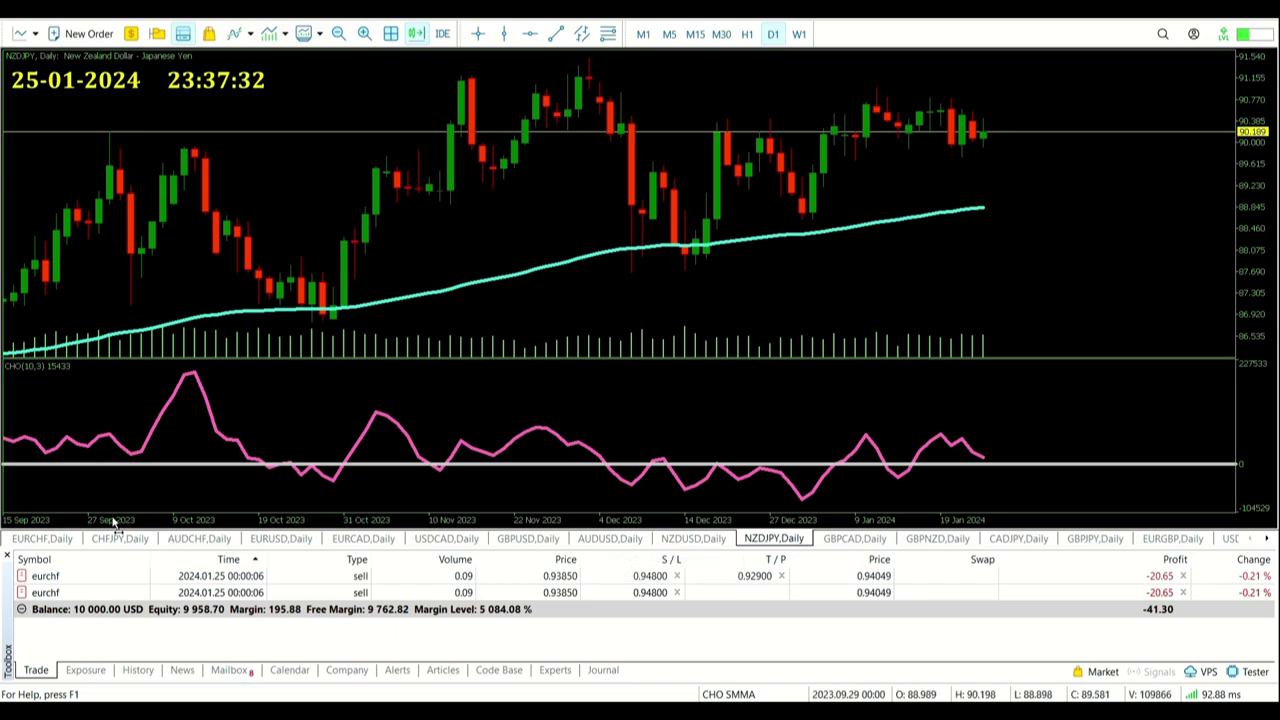
pyautogui.click(42, 538)
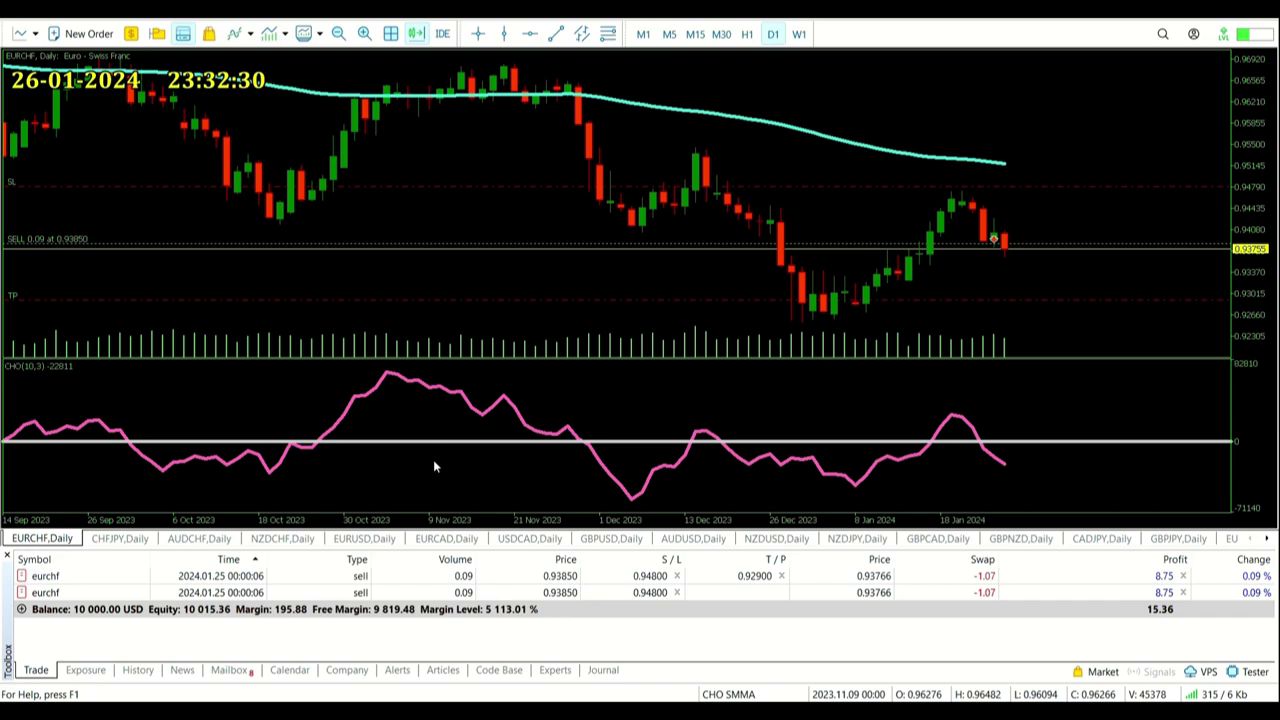
# - Check the CHFJPY, AUDCHF, NZDCHF and EURUSD daily charts, finishing on EURCAD daily
pyautogui.click(135, 538)
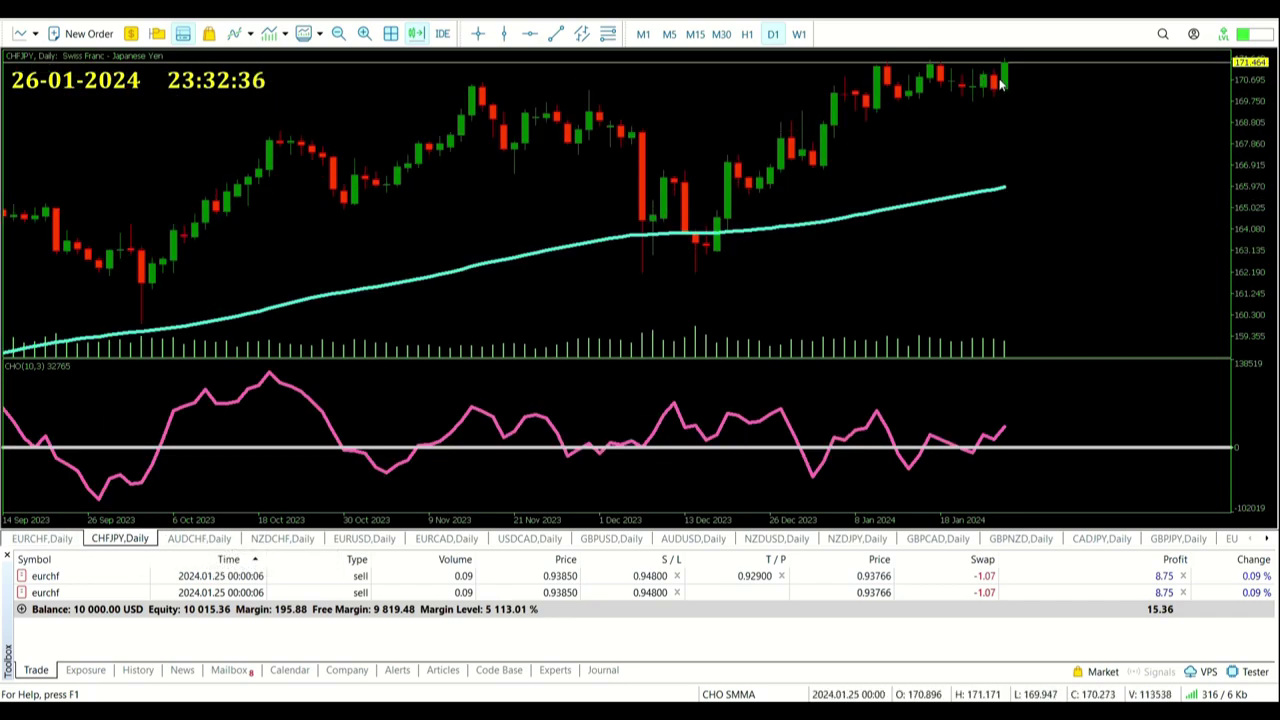
pyautogui.click(199, 538)
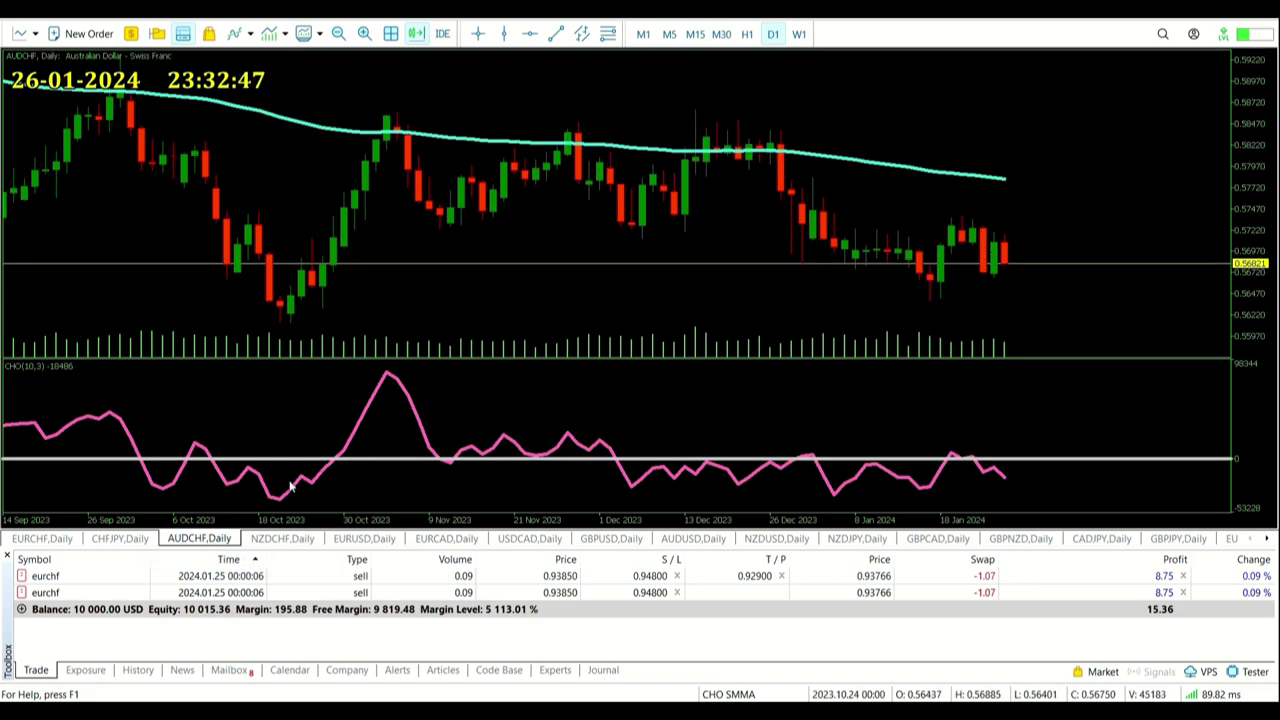
pyautogui.click(282, 538)
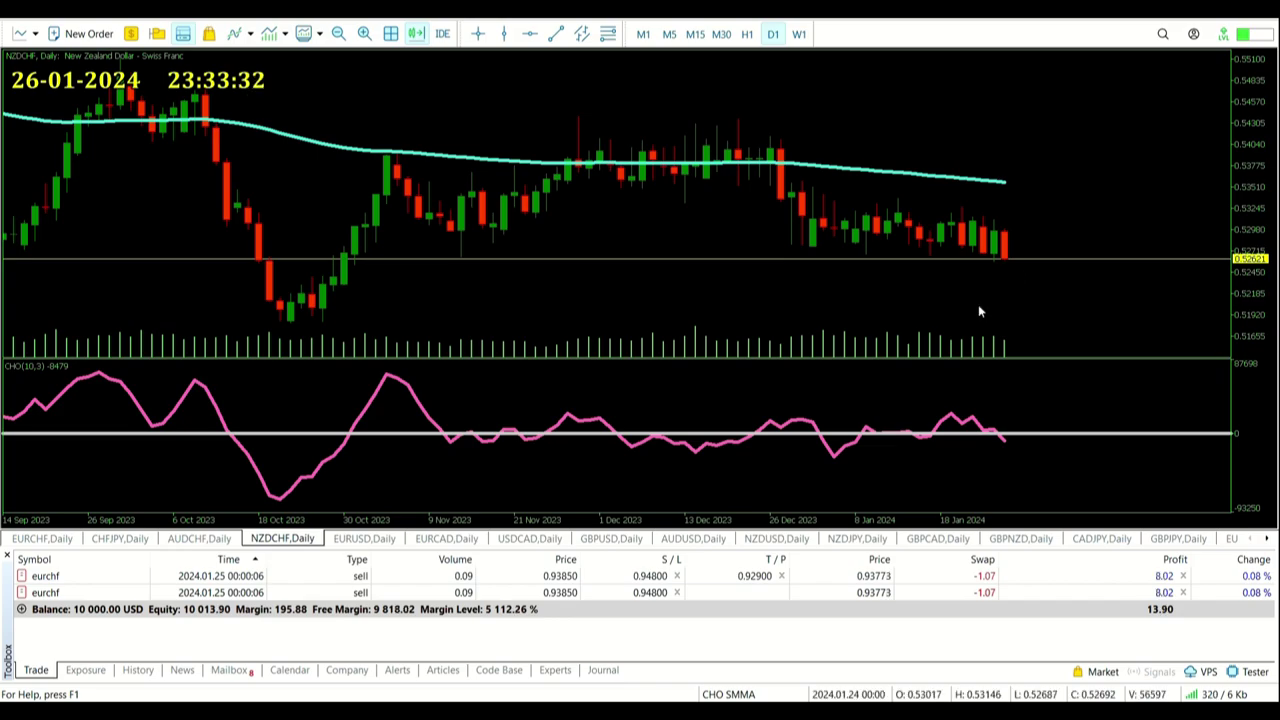
pyautogui.click(362, 538)
pyautogui.click(430, 540)
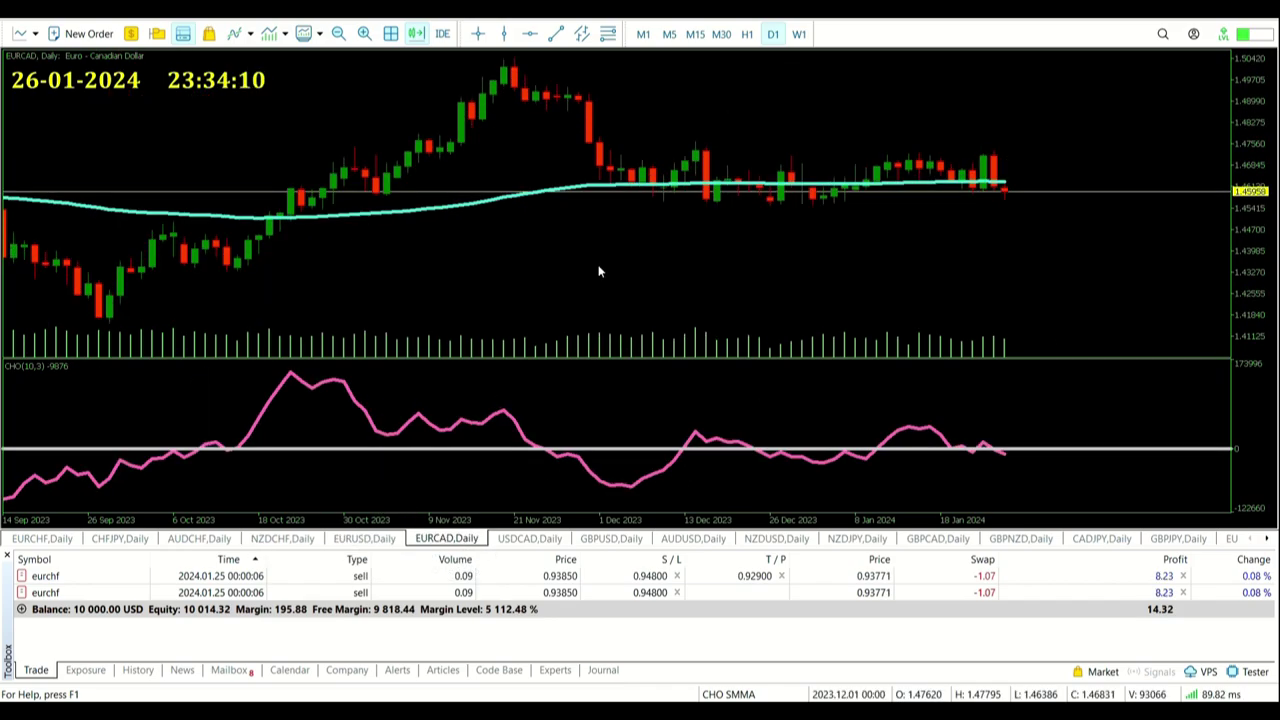